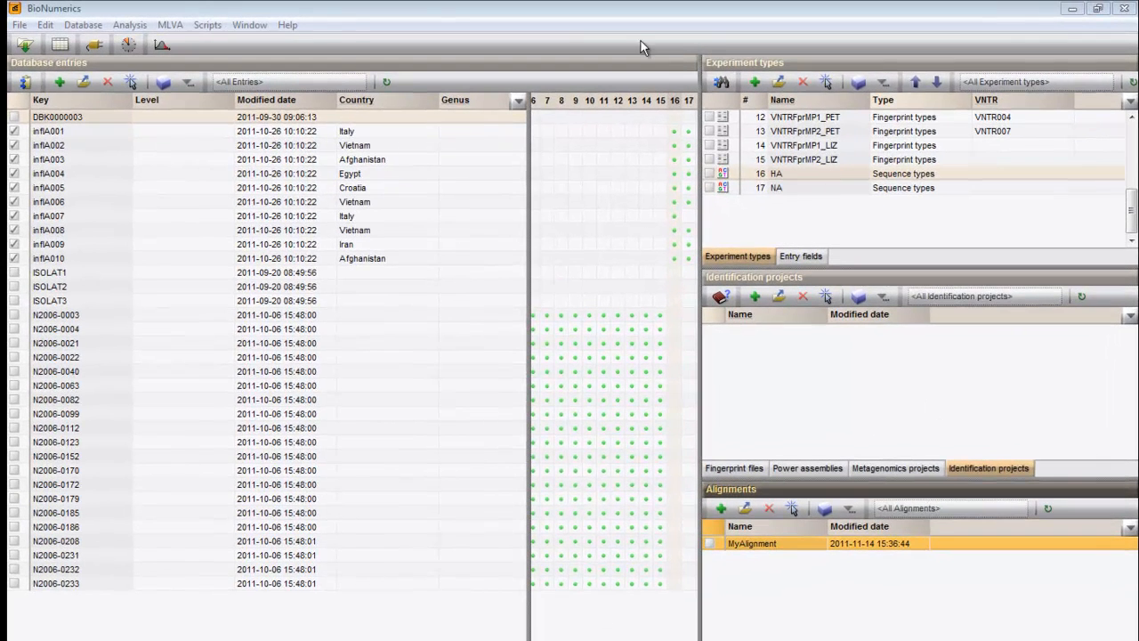
- Select the entries having HA sequences and create a new alignment named Project1 for them
right_click(673, 101)
click(698, 109)
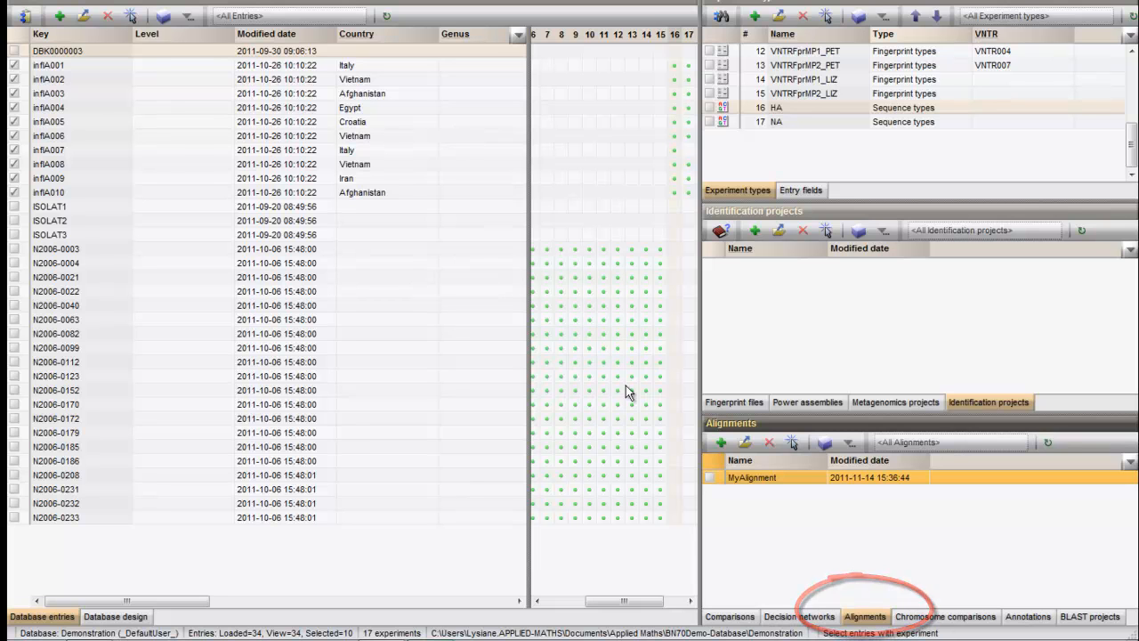
click(720, 444)
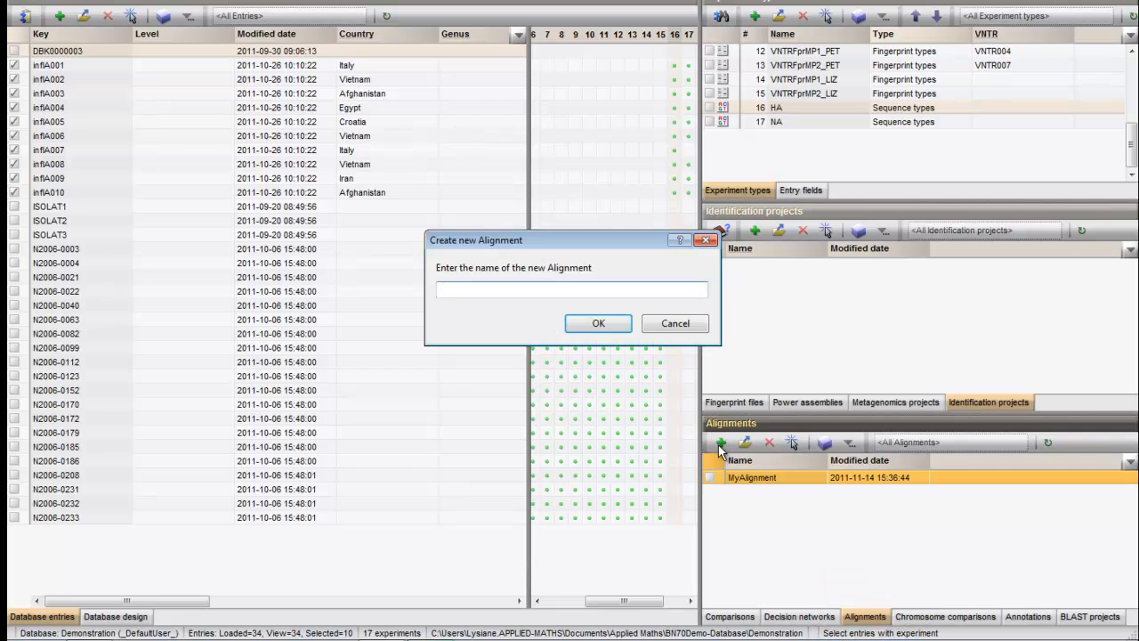
text(Proje)
text(ct1)
click(628, 323)
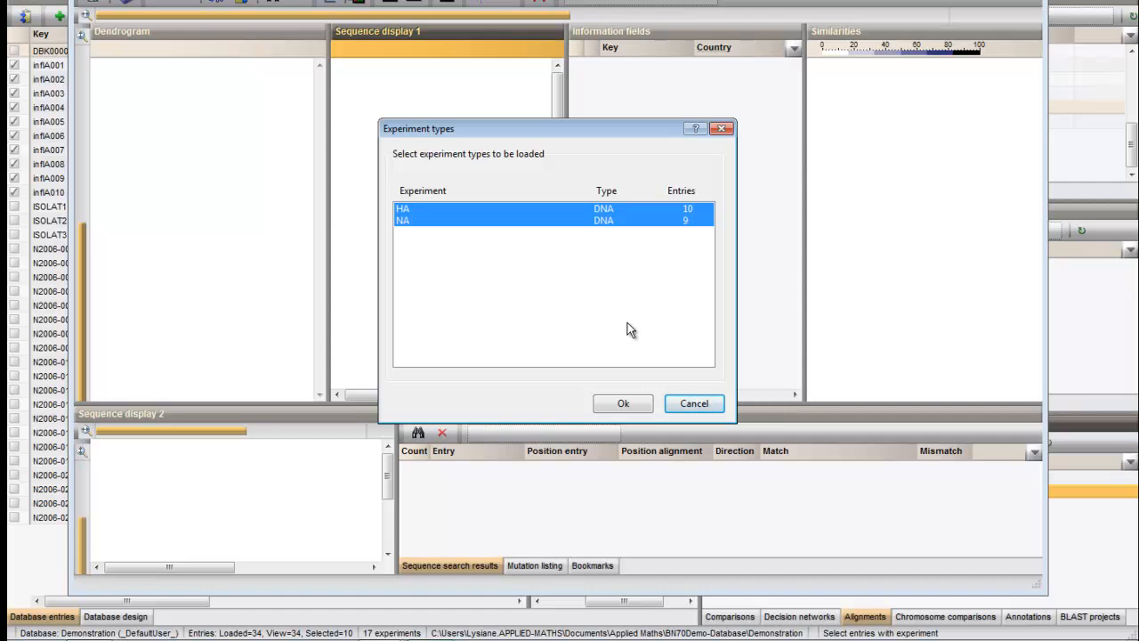
- Confirm the experiment types so the HA and NA sequences fill the Project1 alignment
click(623, 403)
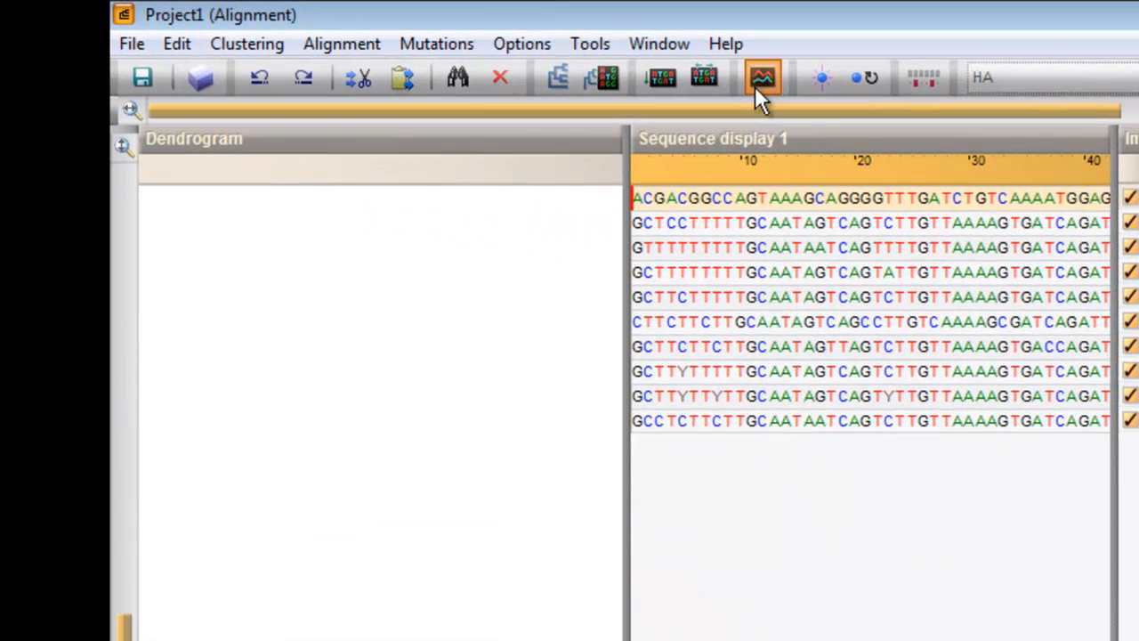
- Load the chromatogram curves and view the traces of inflA005, inflA007 and inflA009
click(759, 78)
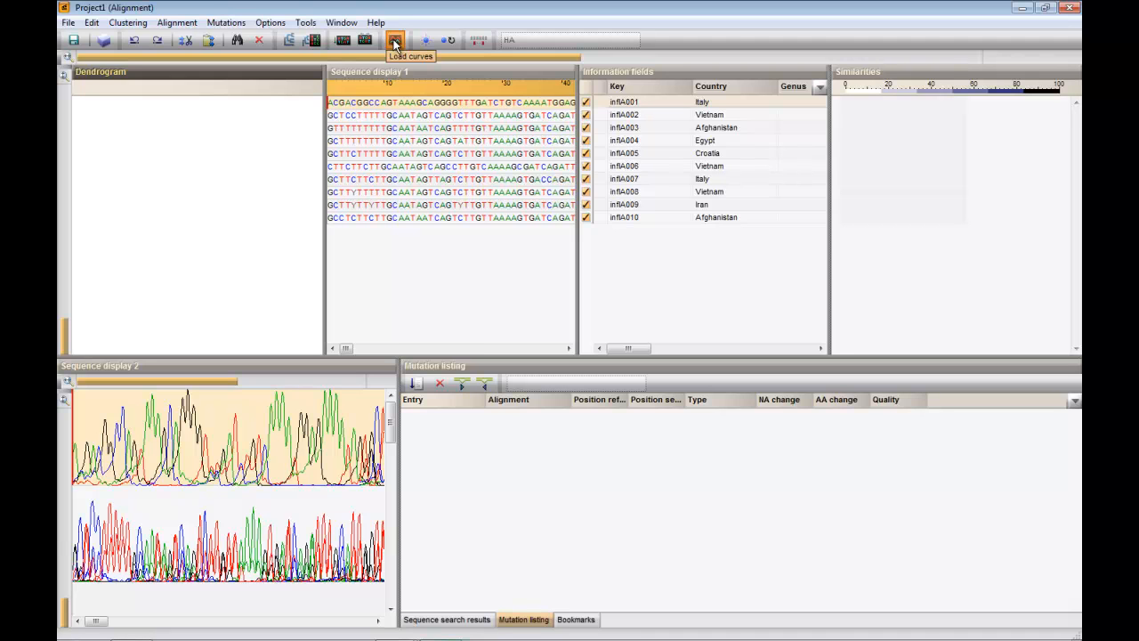
click(444, 155)
click(480, 180)
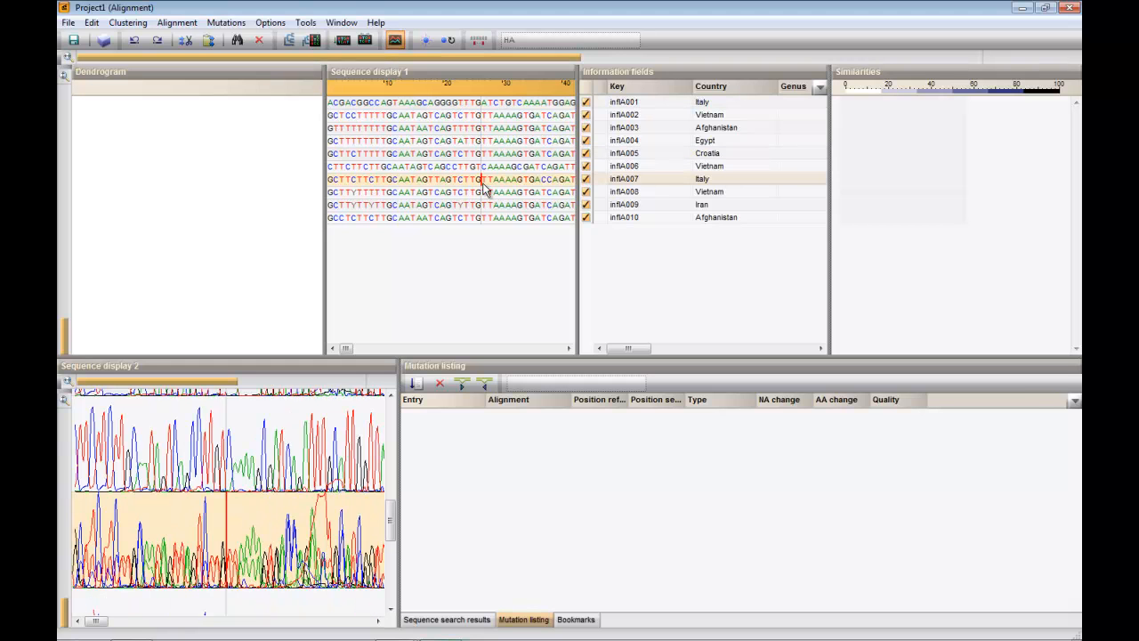
click(217, 210)
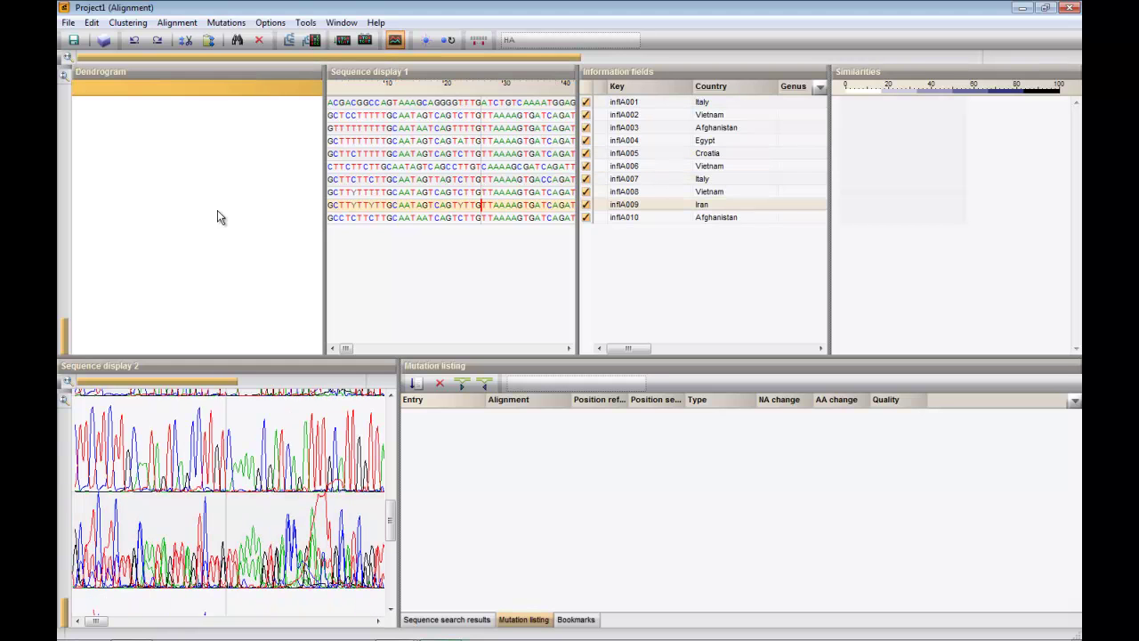
- Show the chromatograms as multiline curves in Sequence display 2 and enlarge its pane
click(272, 25)
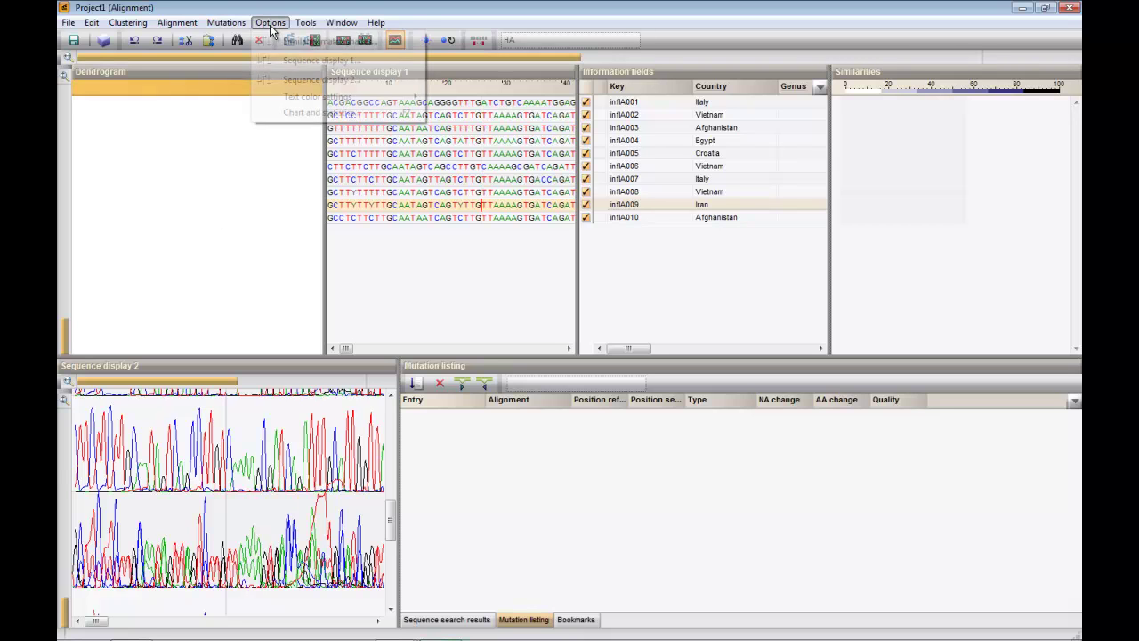
click(299, 81)
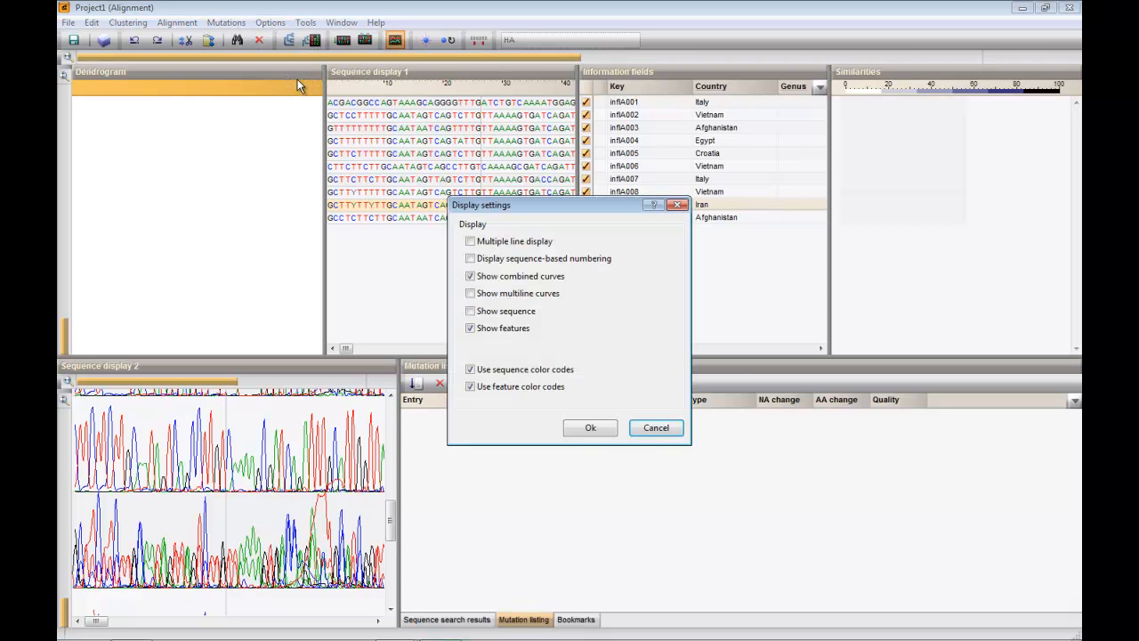
click(470, 294)
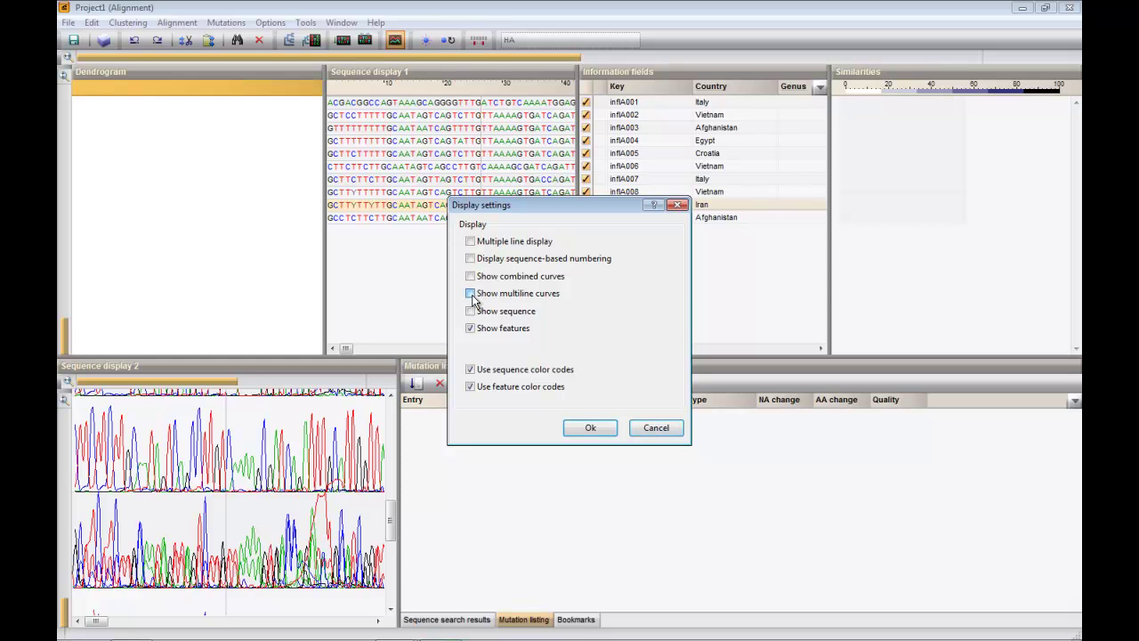
click(590, 428)
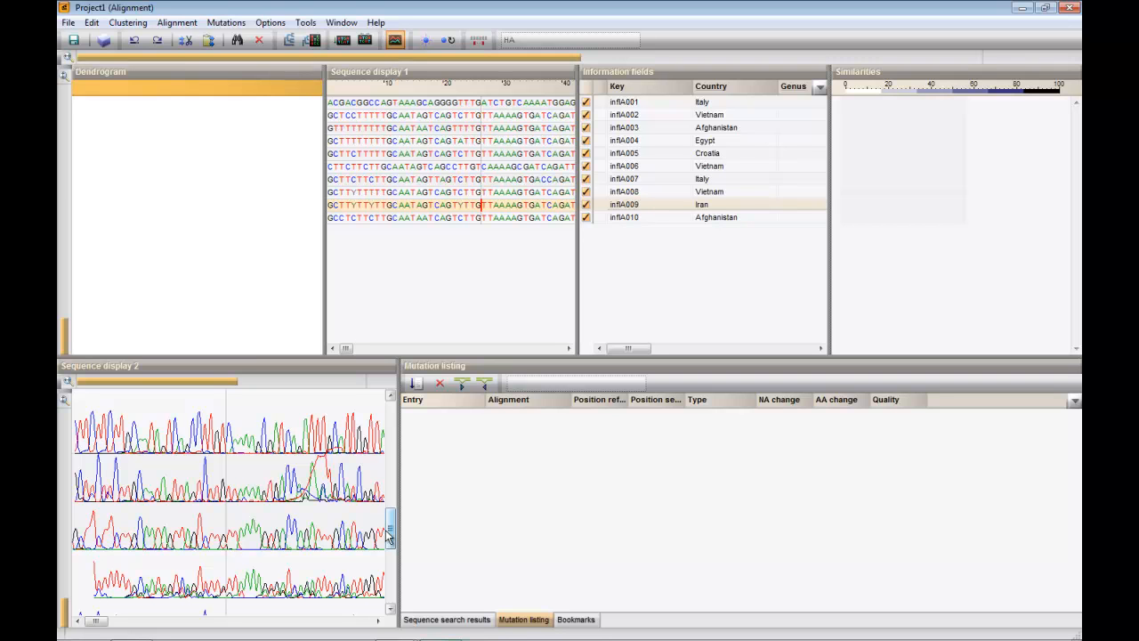
drag(400, 488, 538, 494)
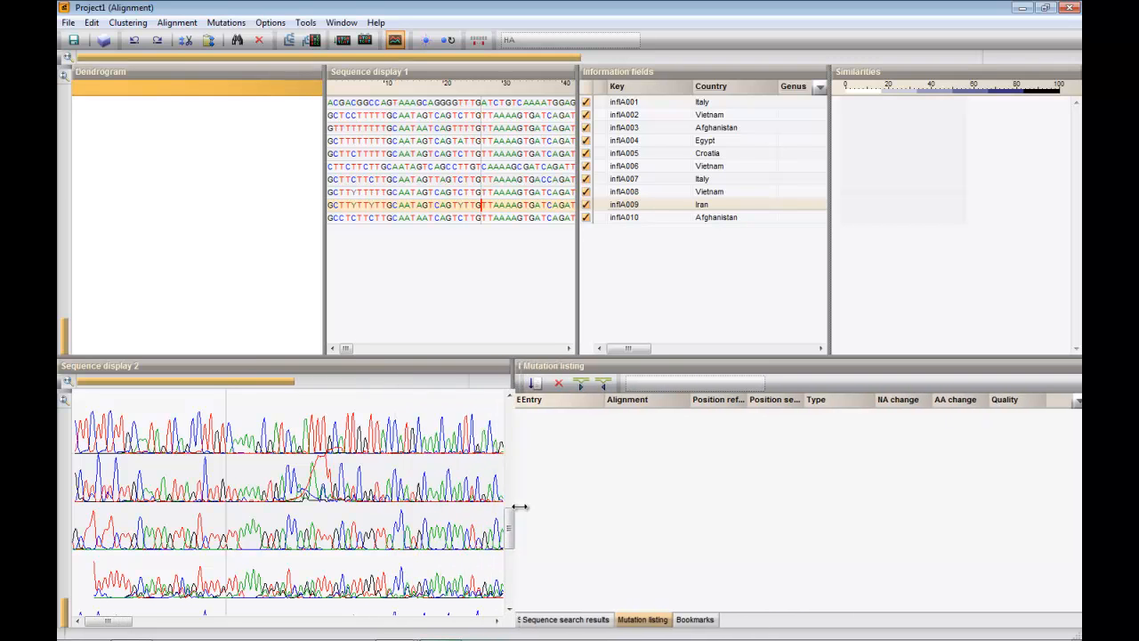
drag(473, 359, 484, 311)
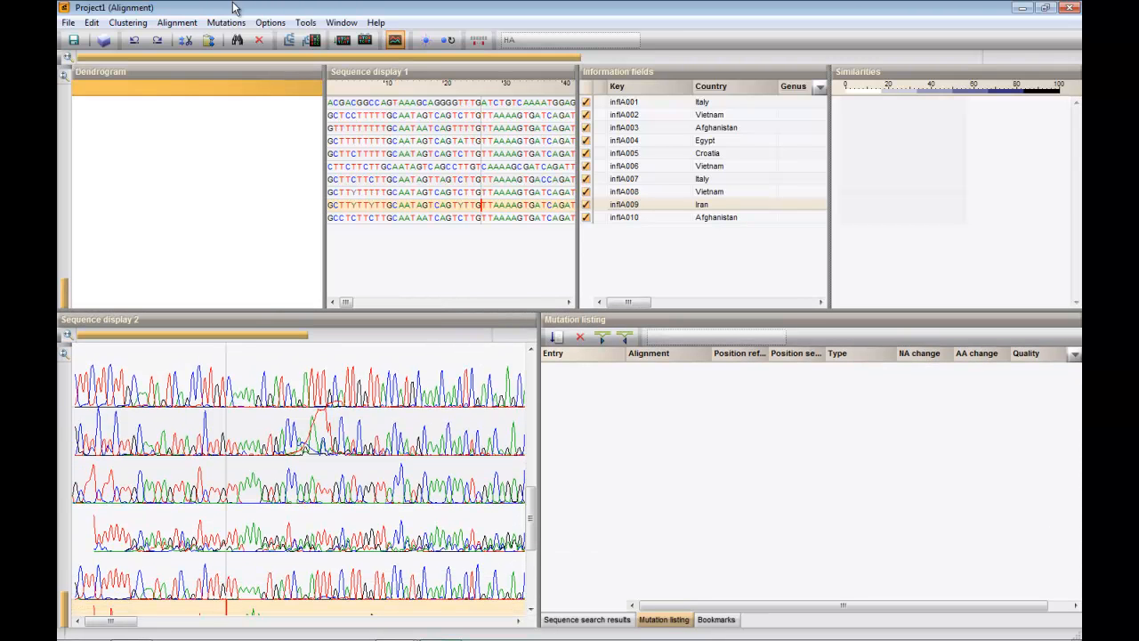
- Set Sequence display 2 back to combined overlaid chromatogram curves
click(270, 23)
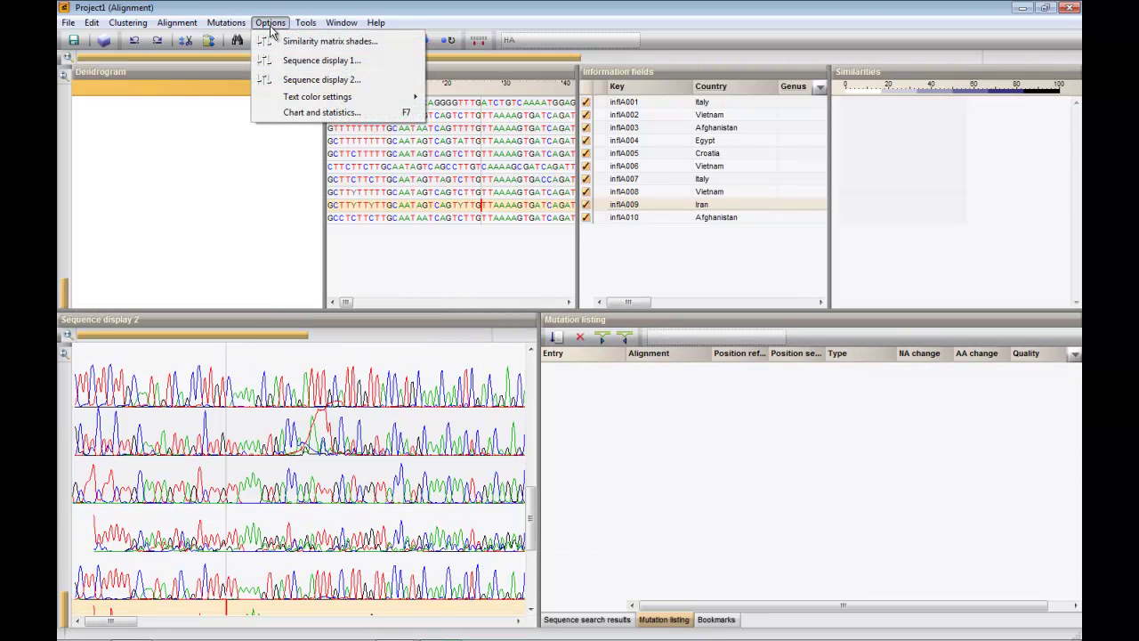
click(320, 80)
click(470, 276)
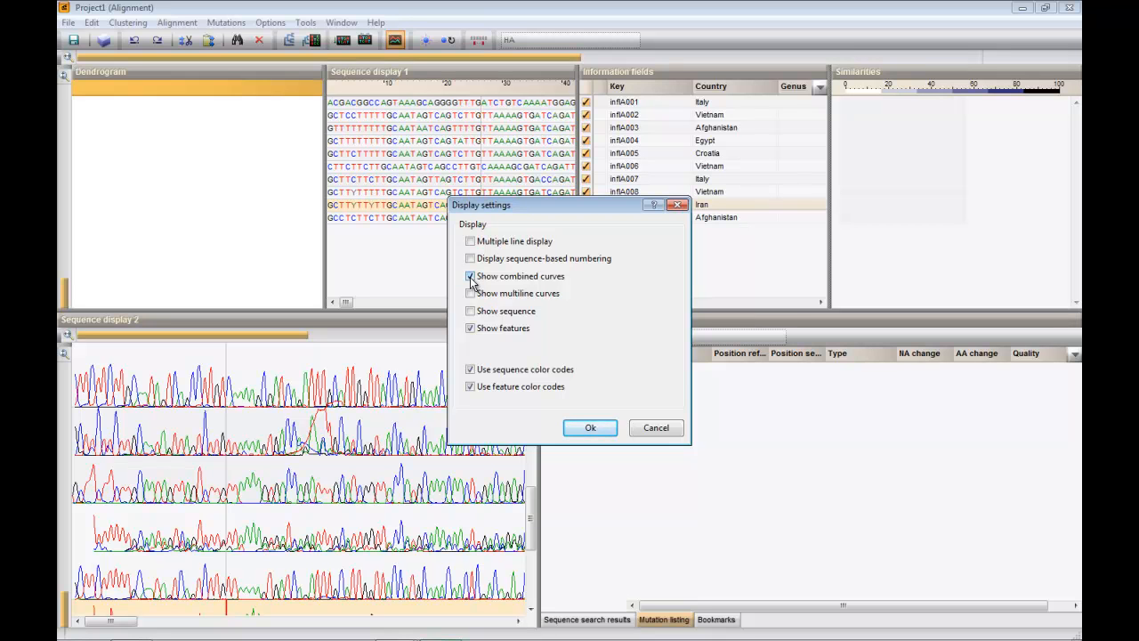
click(588, 429)
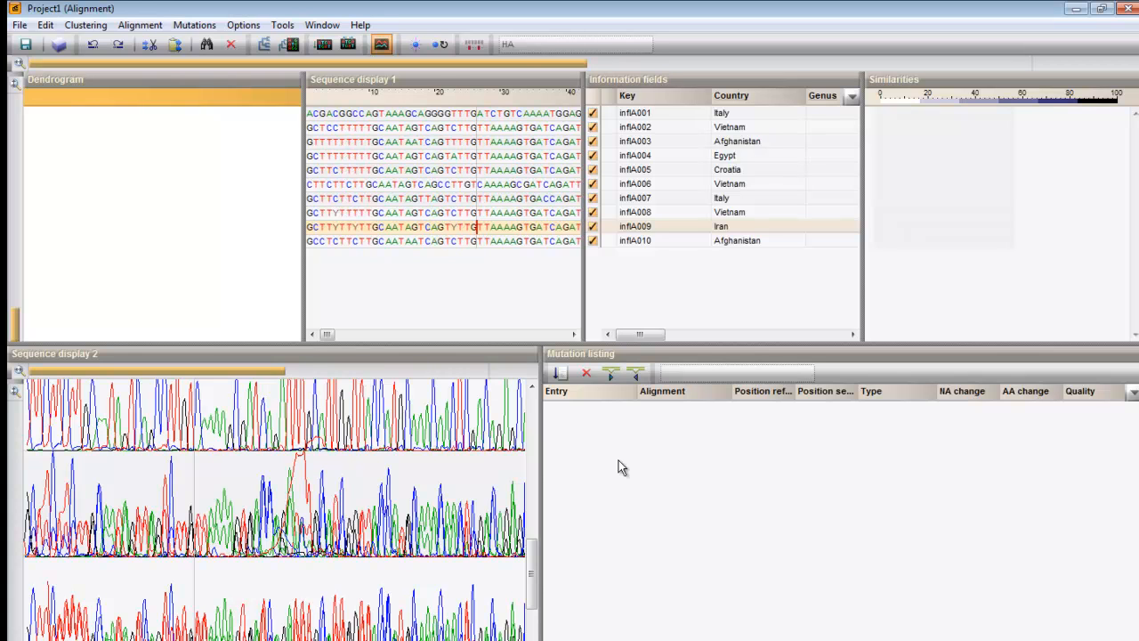
- Keep HA as the displayed experiment and bring up the multiple alignment settings
click(533, 46)
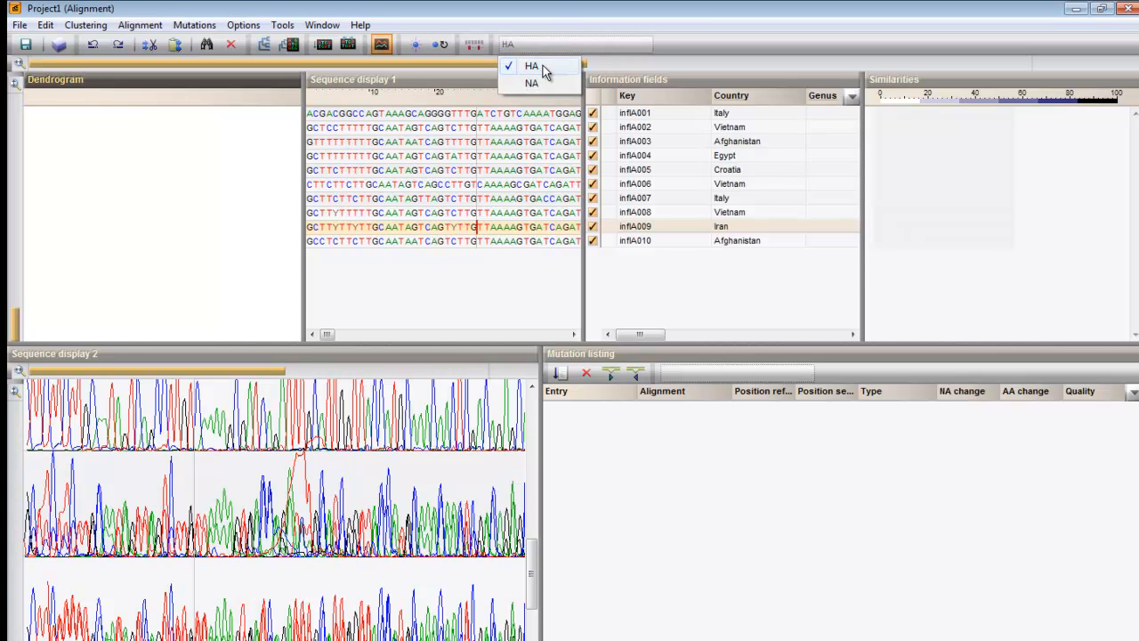
click(543, 66)
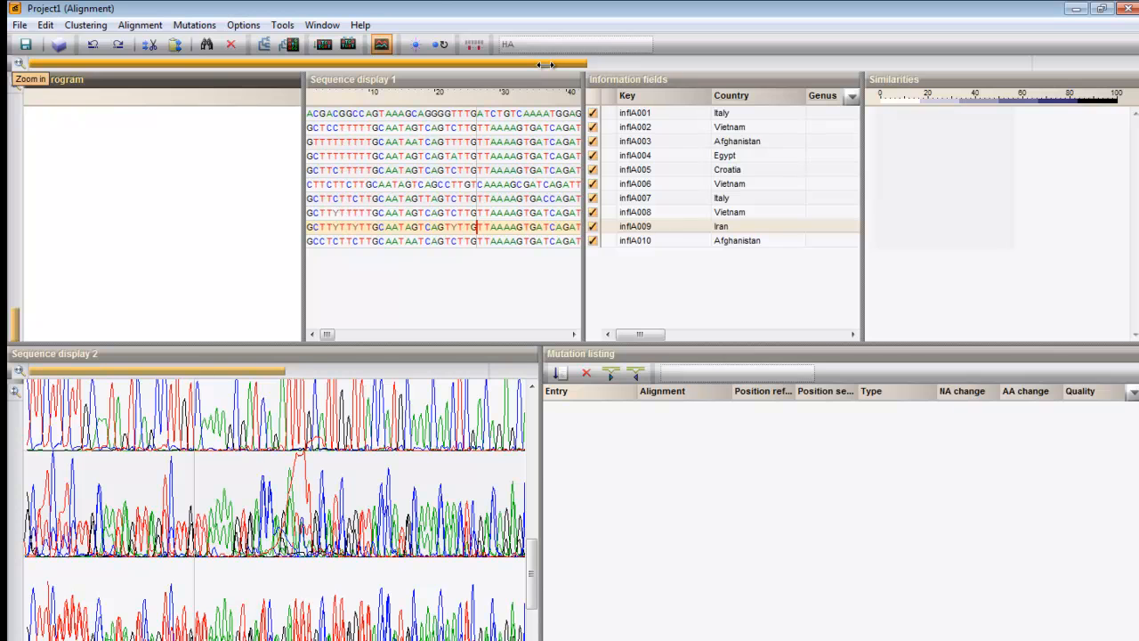
click(348, 46)
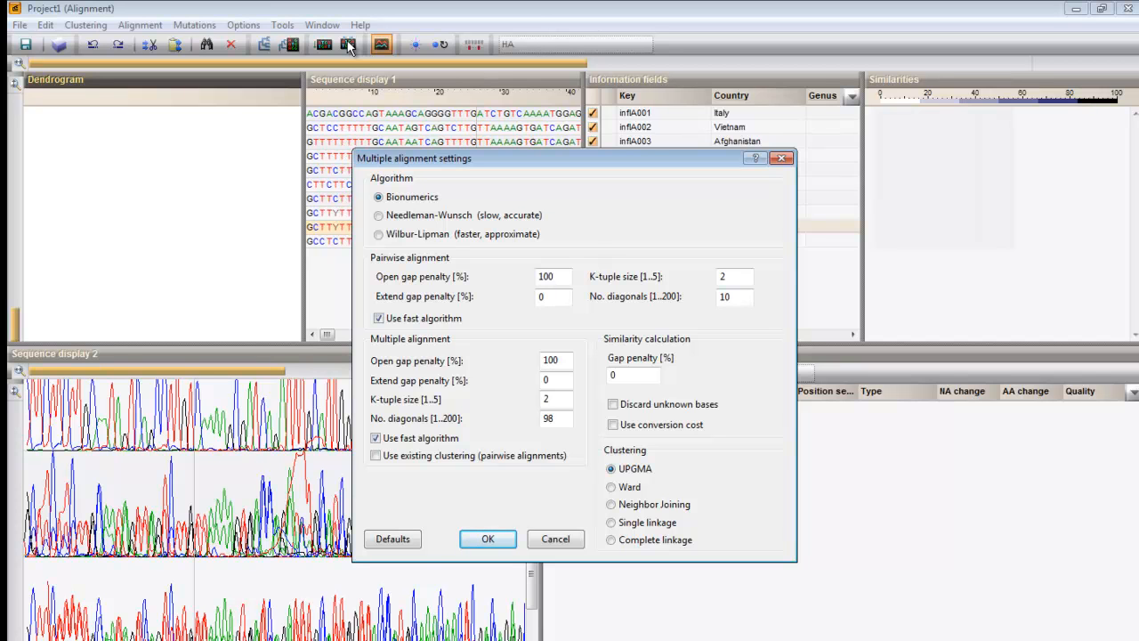
- Run the multiple alignment and pick the dendrogram cluster containing inflA001
click(488, 540)
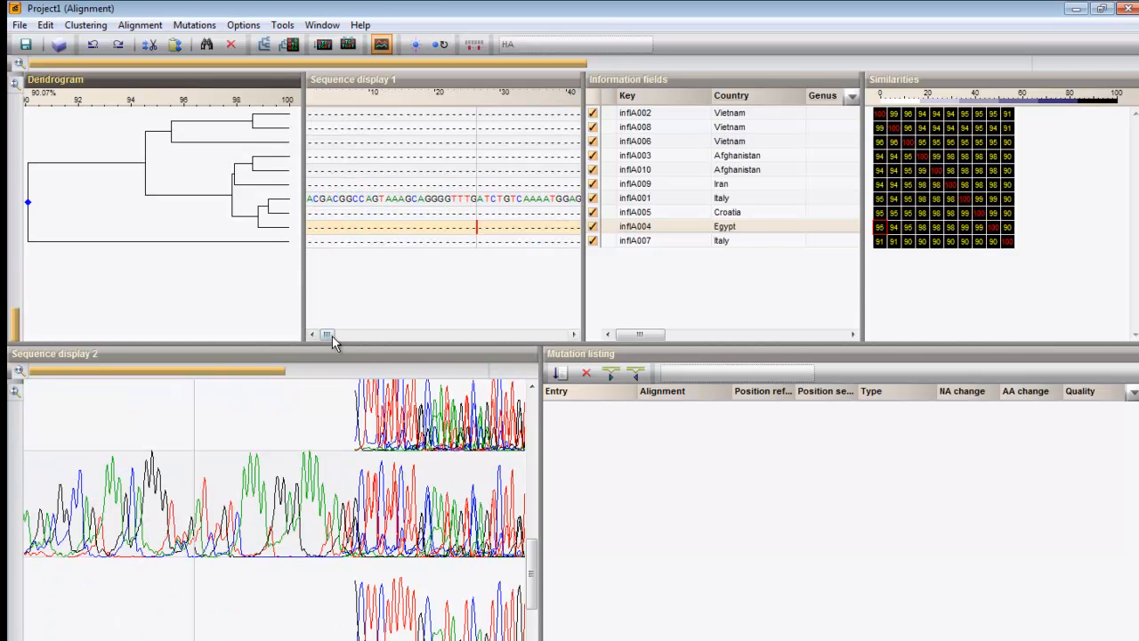
drag(327, 336, 433, 336)
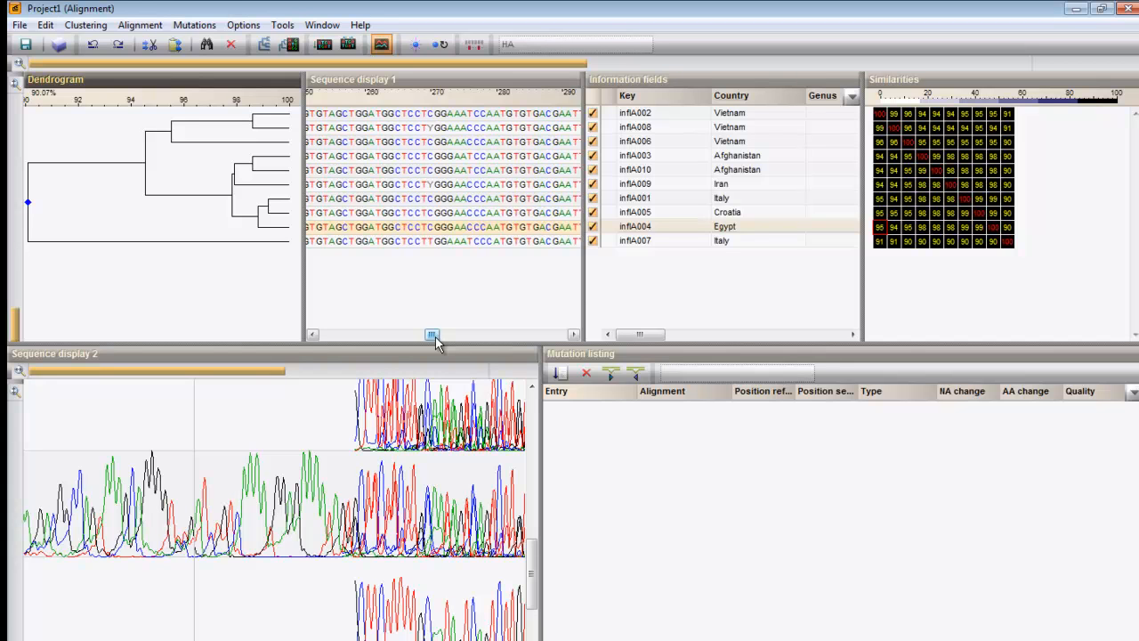
click(232, 194)
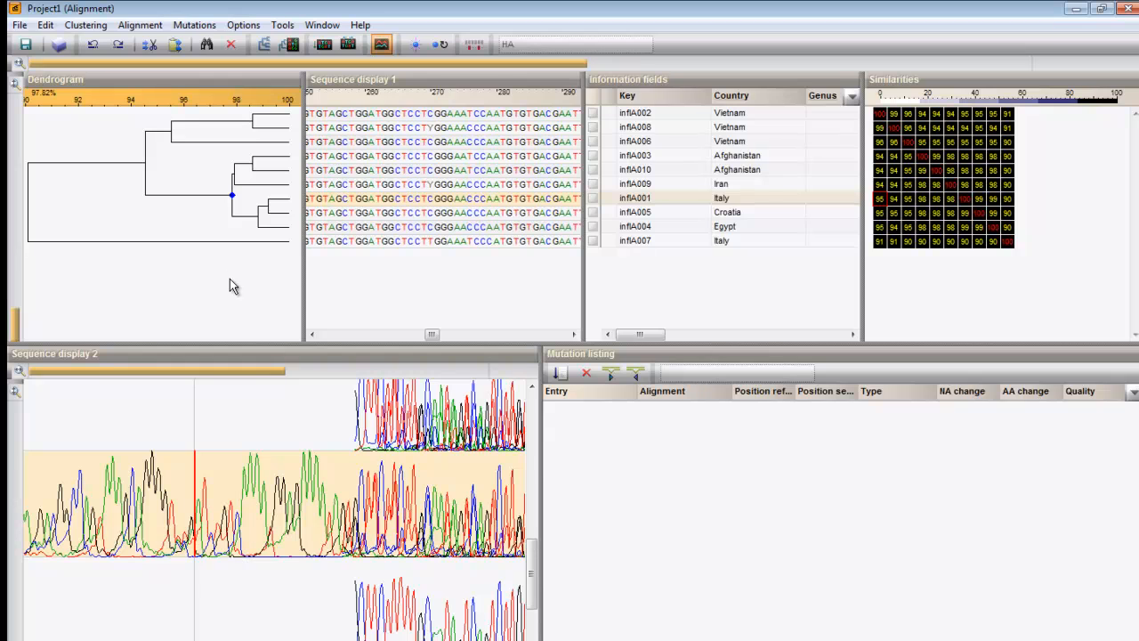
- Tick the cluster's six entries and create a subset with a 20% minimal nucleotide fraction consensus
ctrl+click(233, 197)
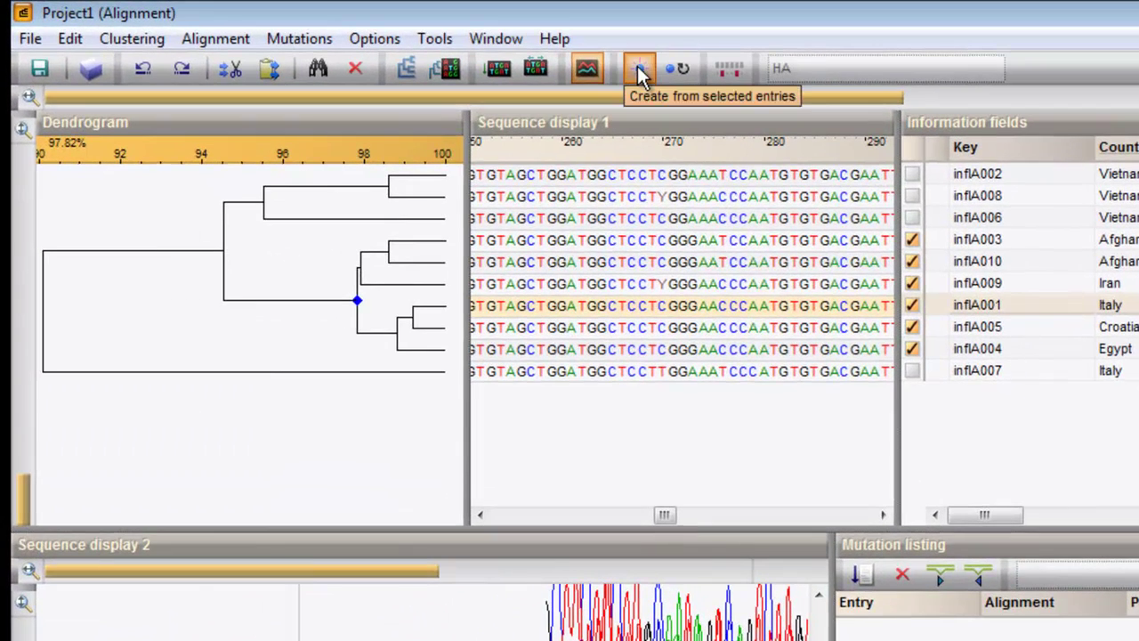
click(640, 73)
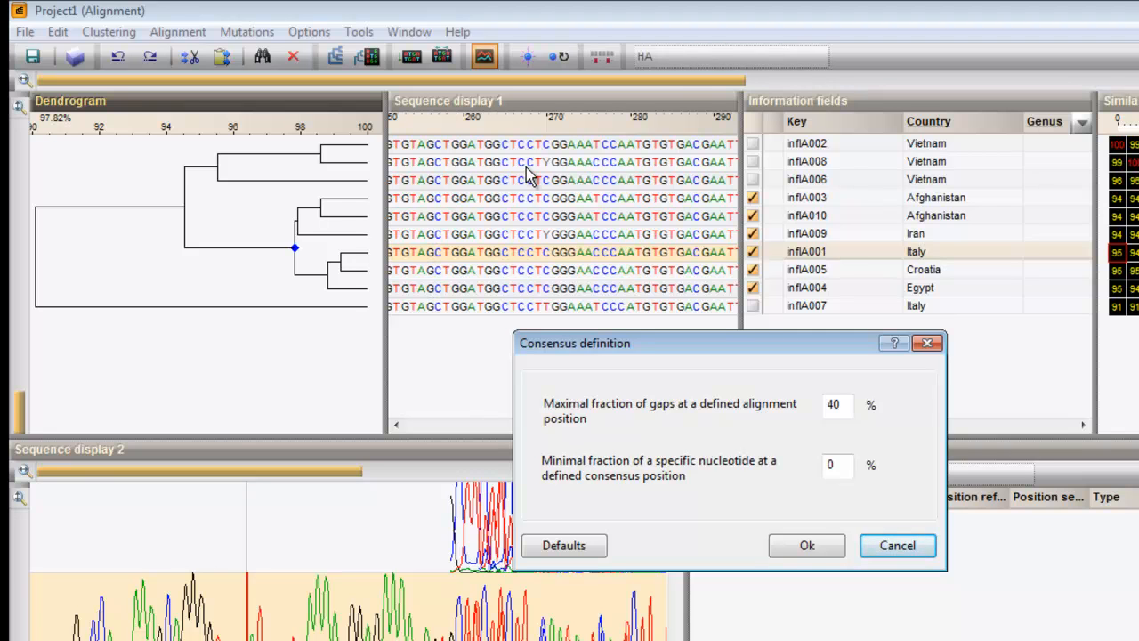
double_click(832, 464)
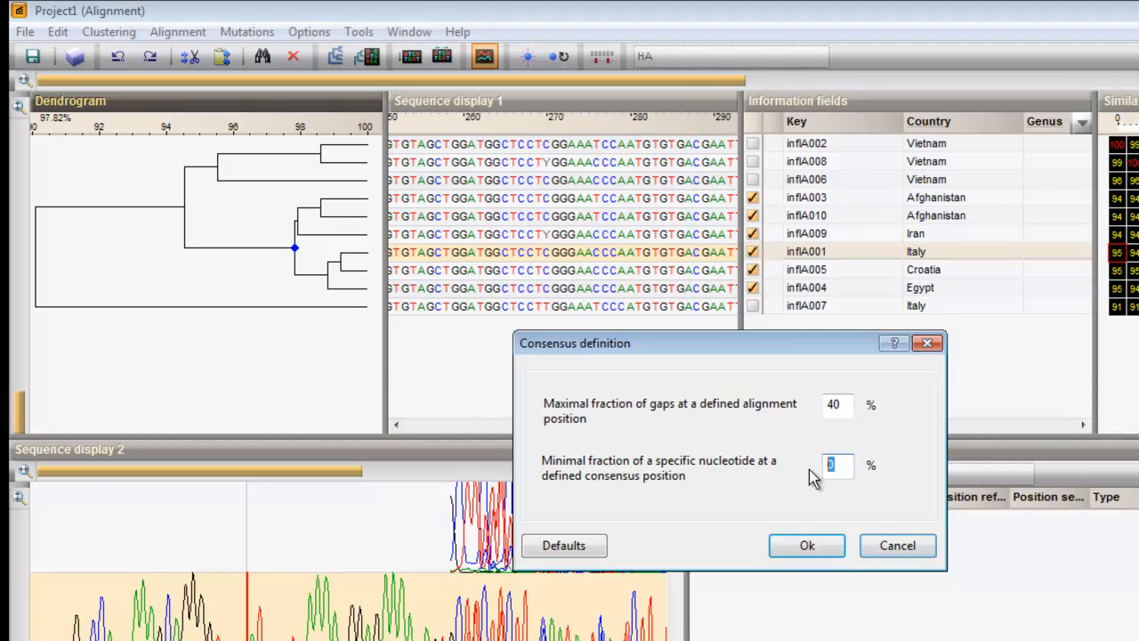
text(20)
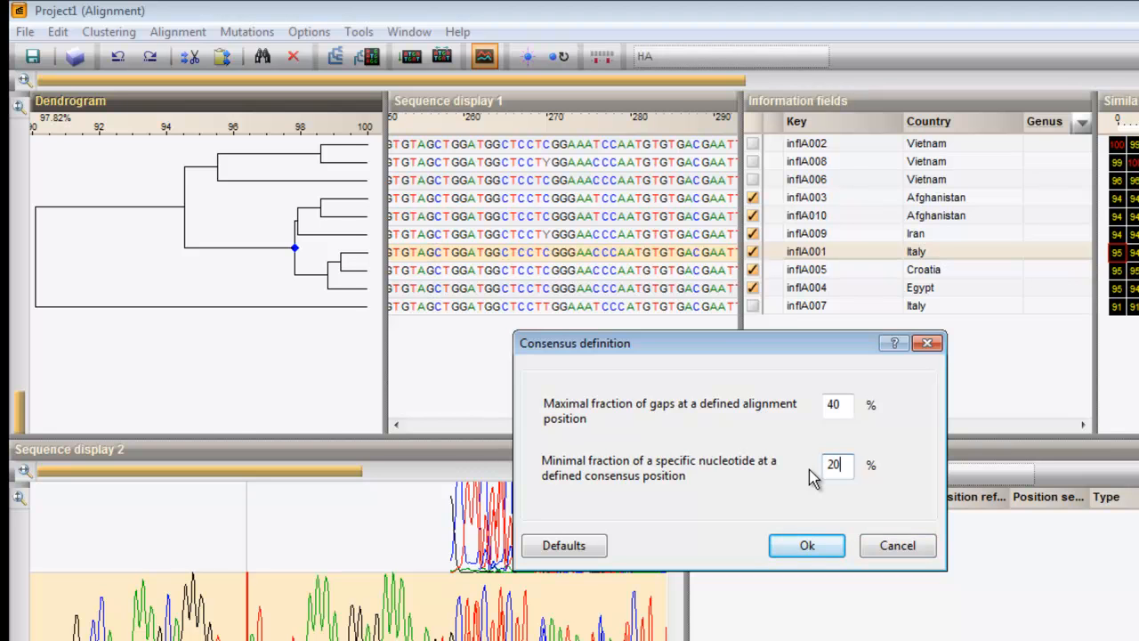
click(804, 546)
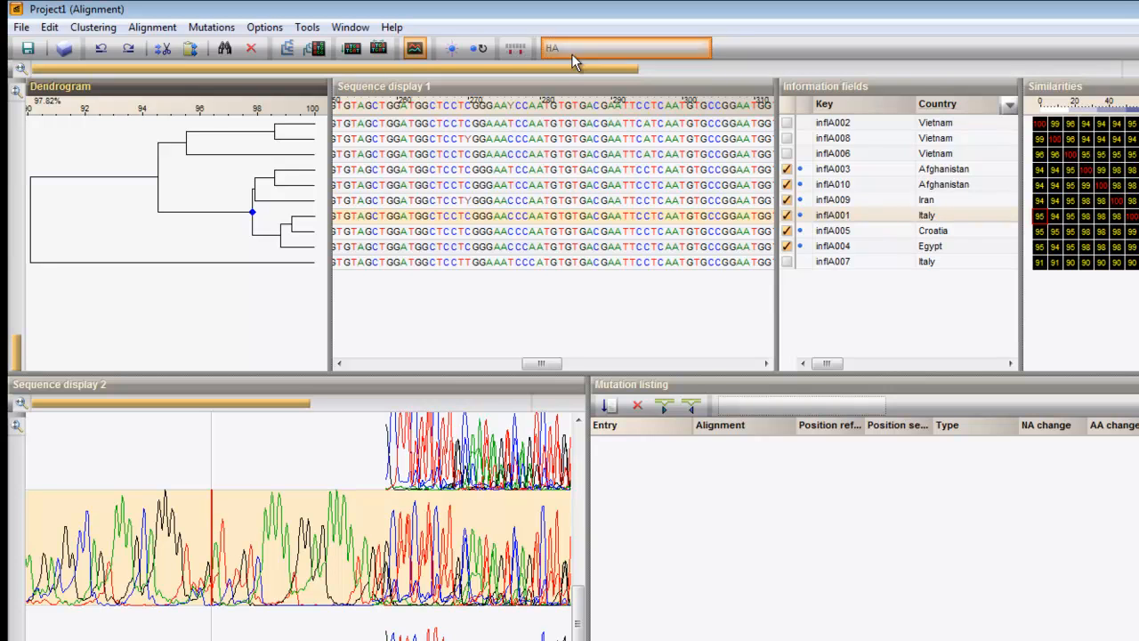
- Create a copy of the HA alignment, named copy3_HA
click(159, 31)
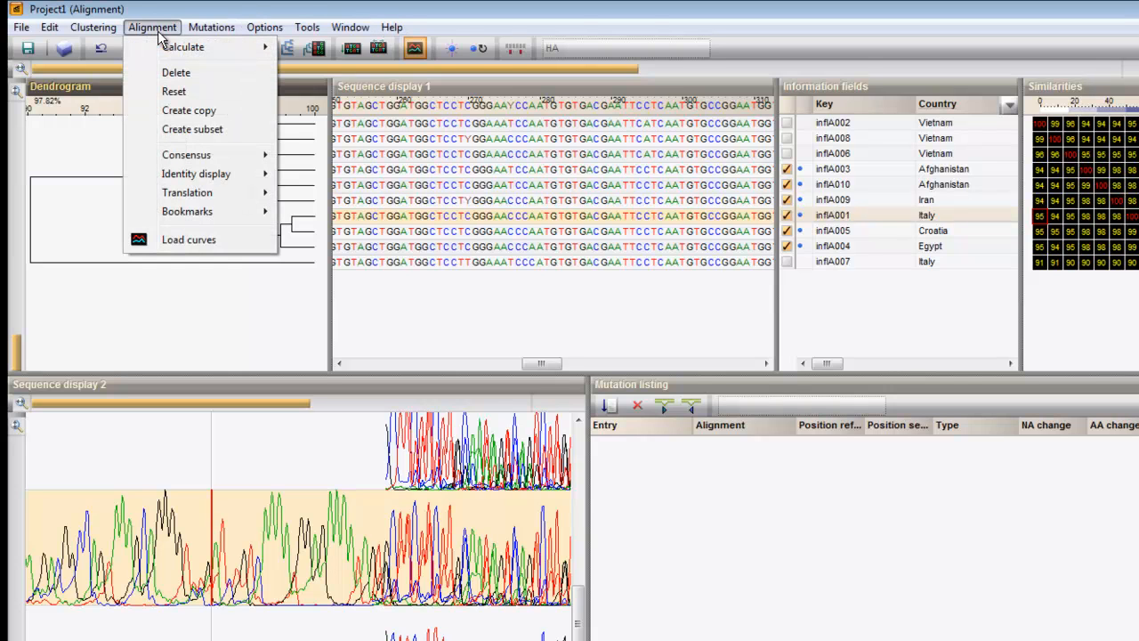
click(181, 112)
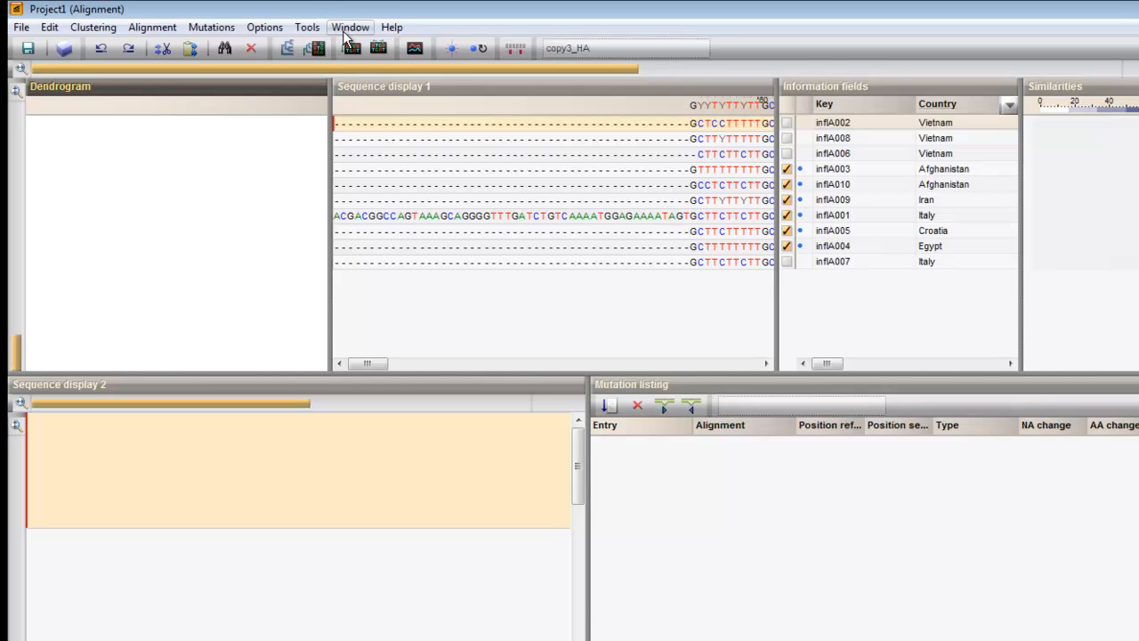
- Realign copy3_HA with the Needleman-Wunsch algorithm, rebuilding its dendrogram and similarity matrix
click(378, 52)
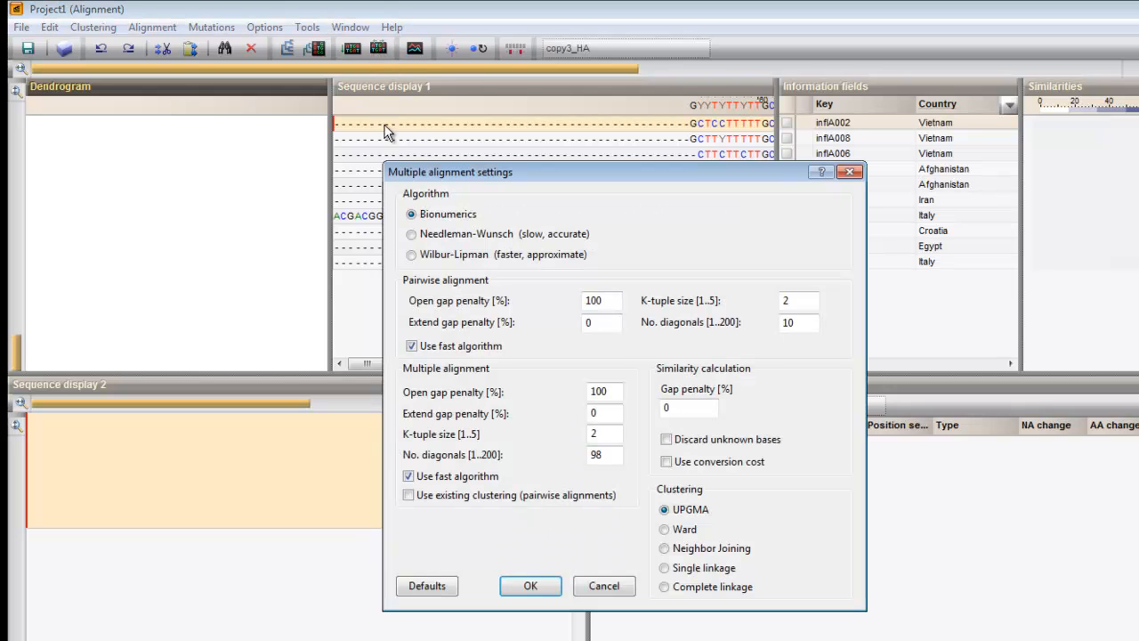
click(436, 235)
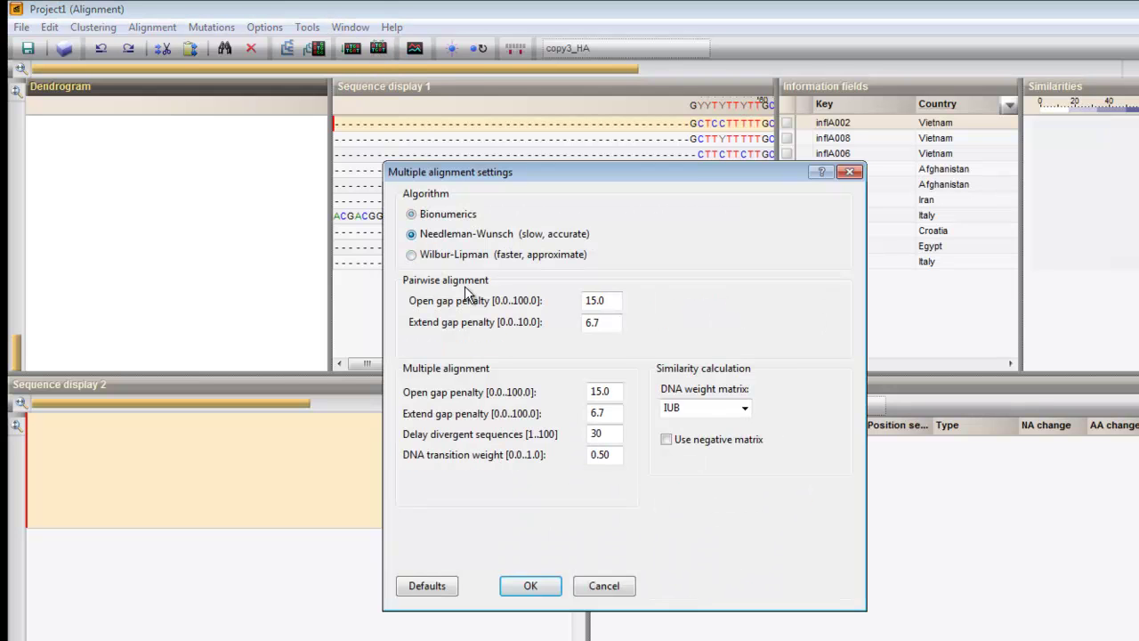
click(546, 587)
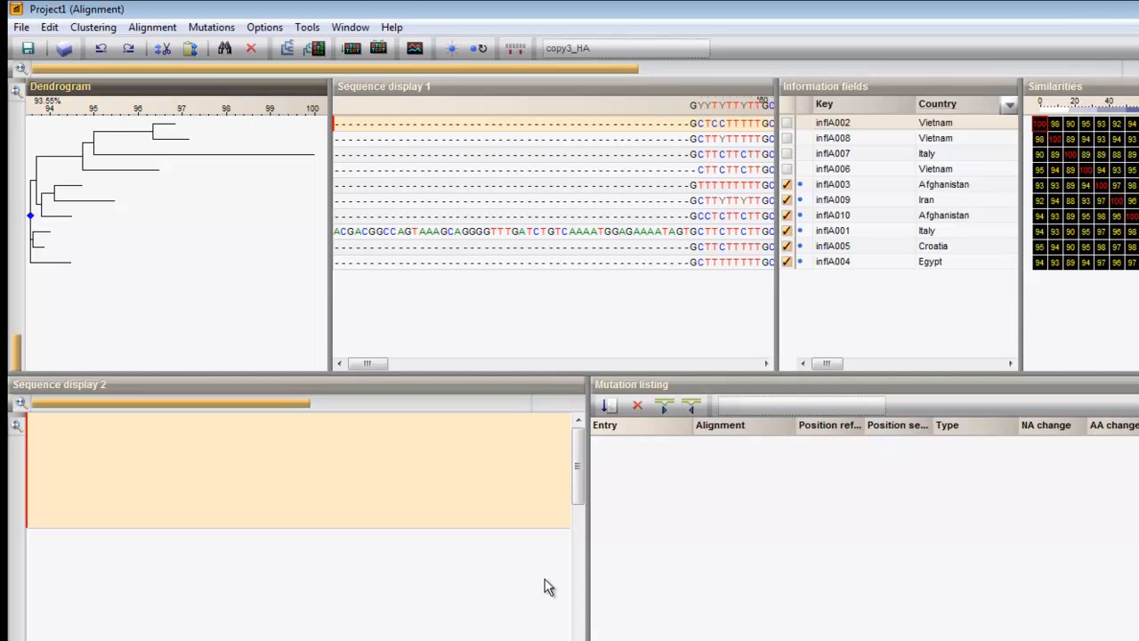
- Toggle the alignment combo between HA and copy3_HA, ending on the original HA alignment
click(646, 51)
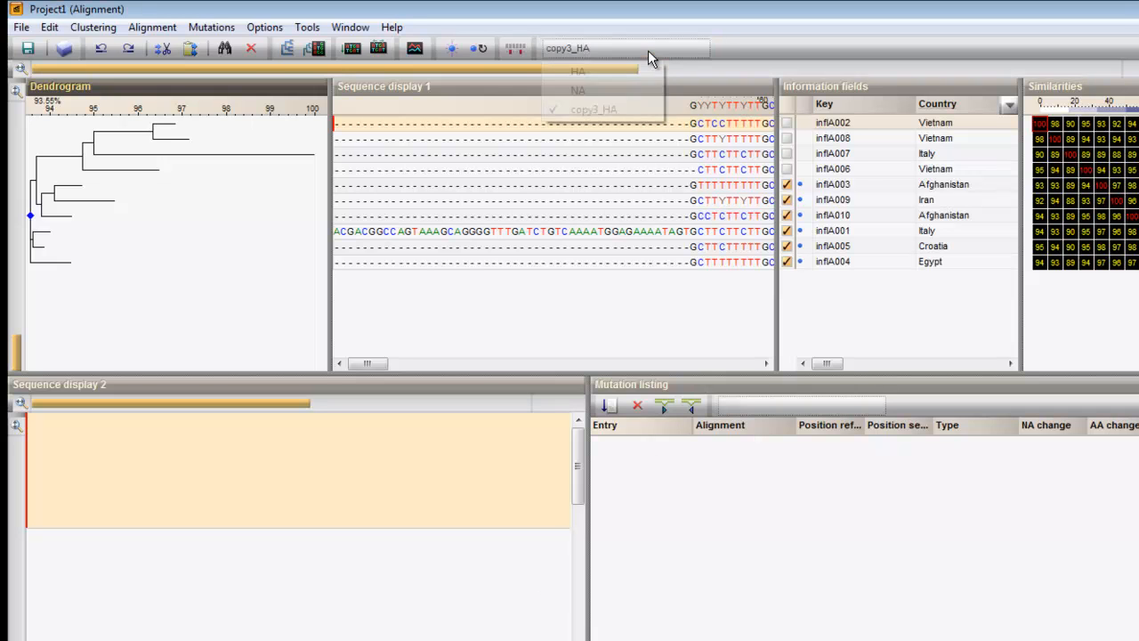
click(618, 71)
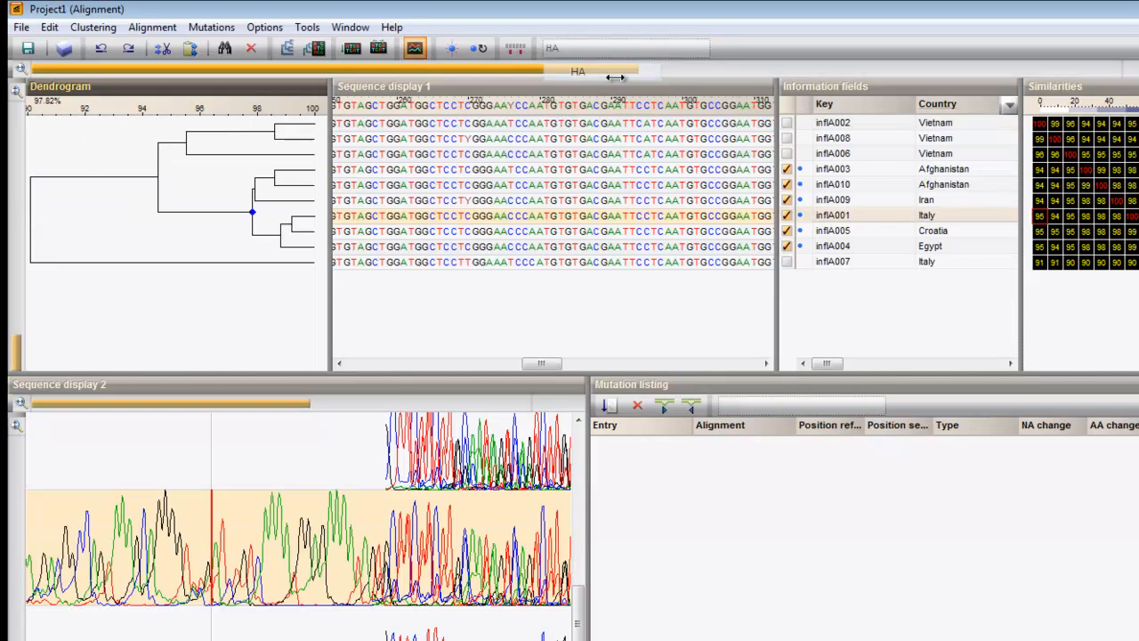
click(619, 52)
click(605, 108)
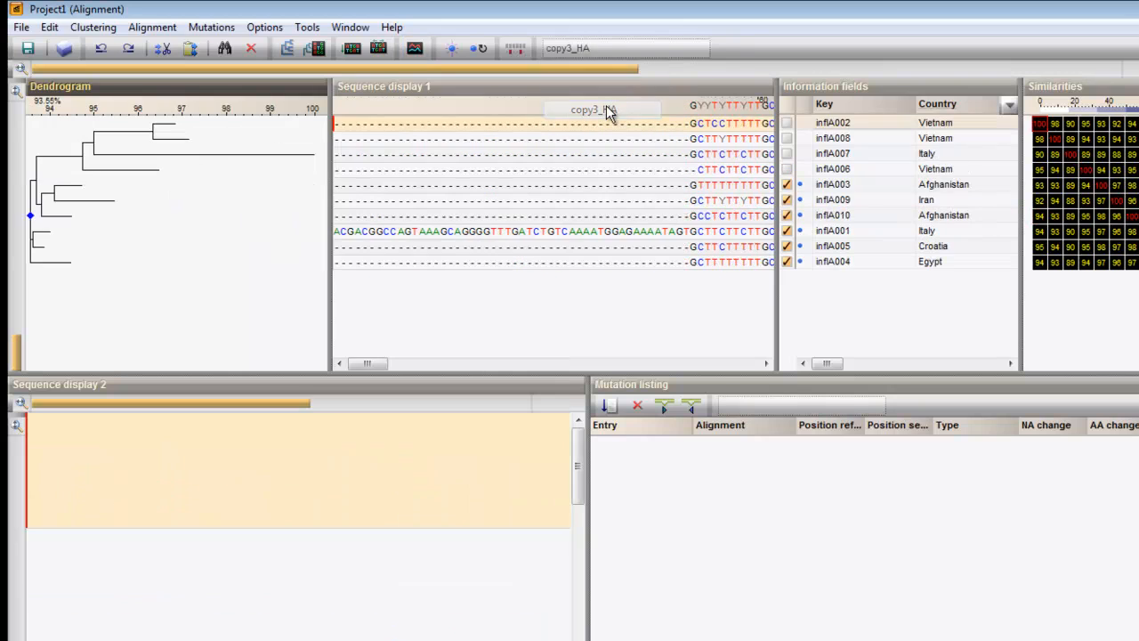
click(614, 50)
click(608, 71)
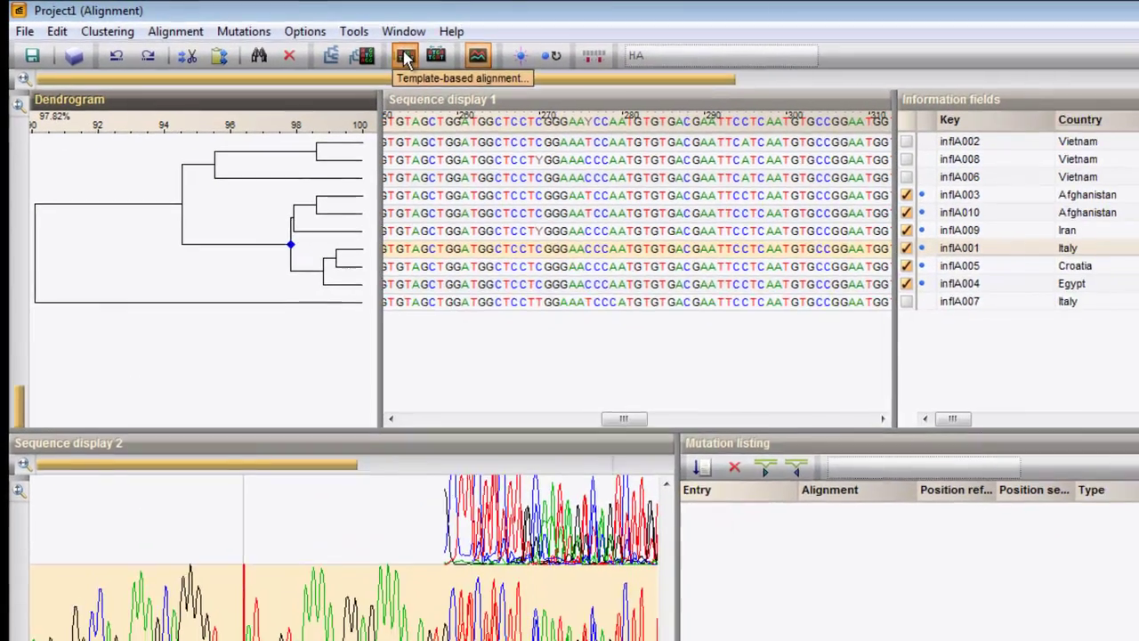
- Run a template-based alignment on the HA sequences with the default settings
click(456, 64)
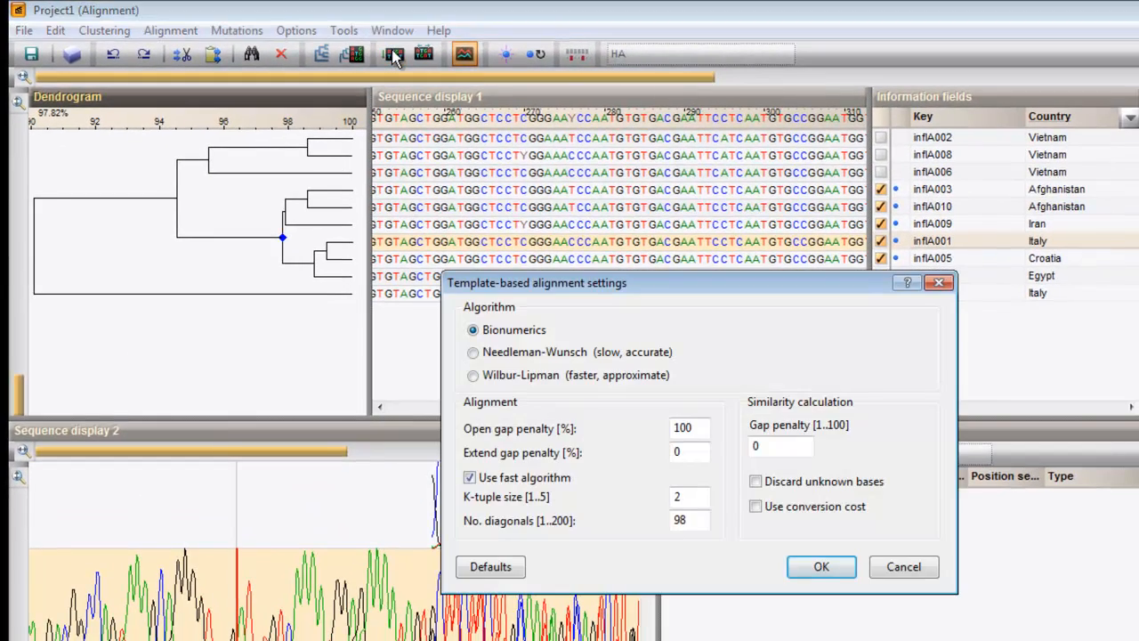
click(824, 566)
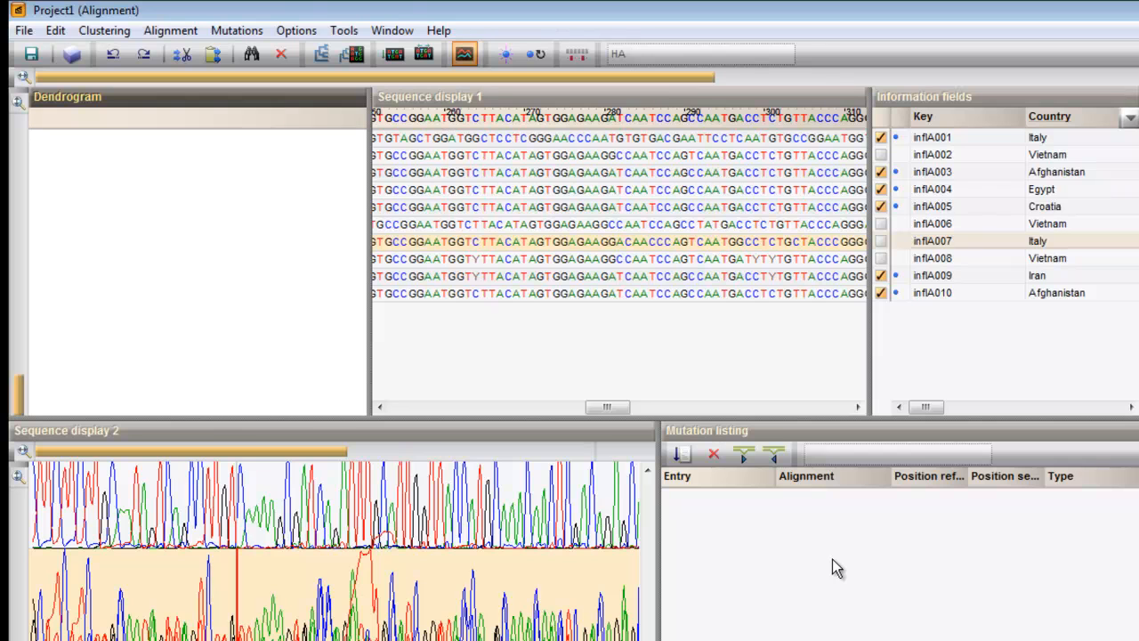
- Select a block of positions across all sequences from inflA001 and create subset4_HA from it
click(653, 407)
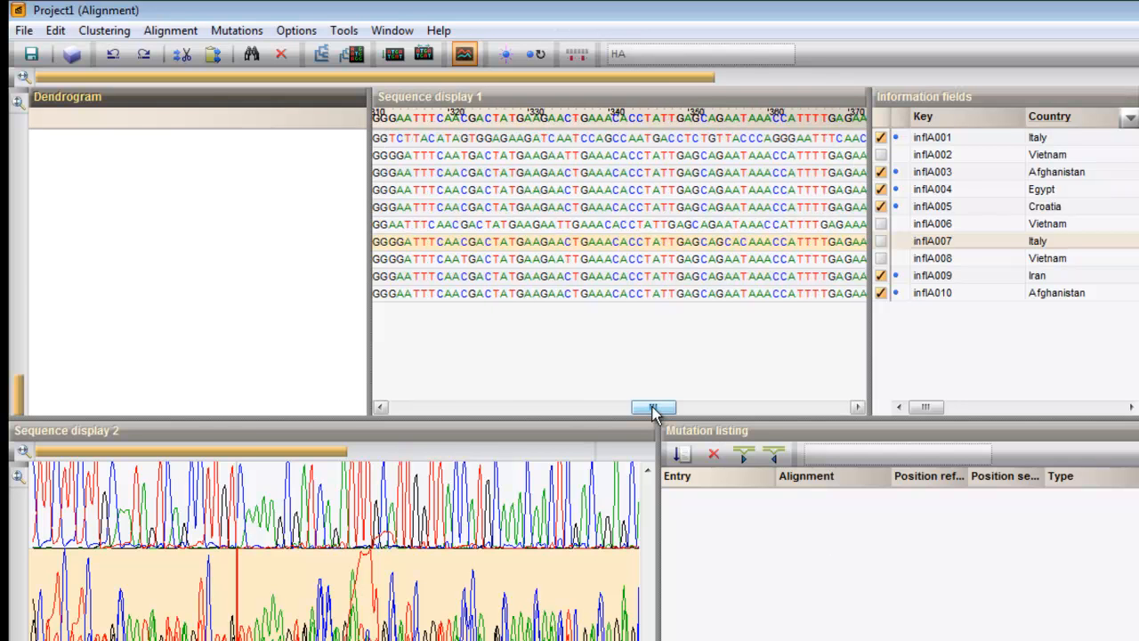
click(421, 140)
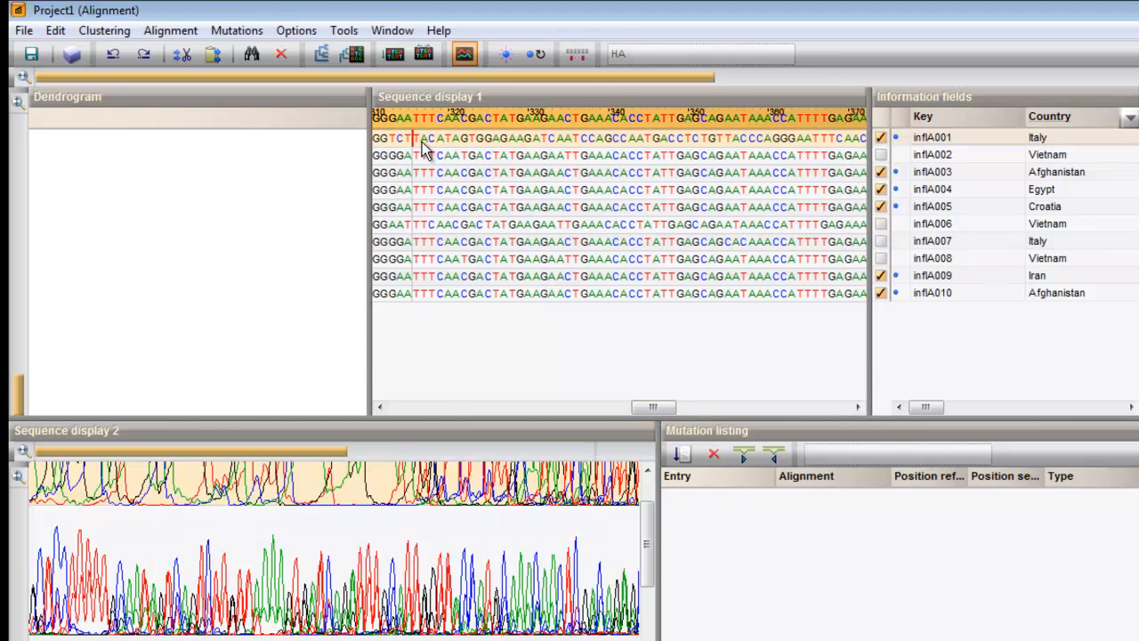
drag(422, 142, 824, 291)
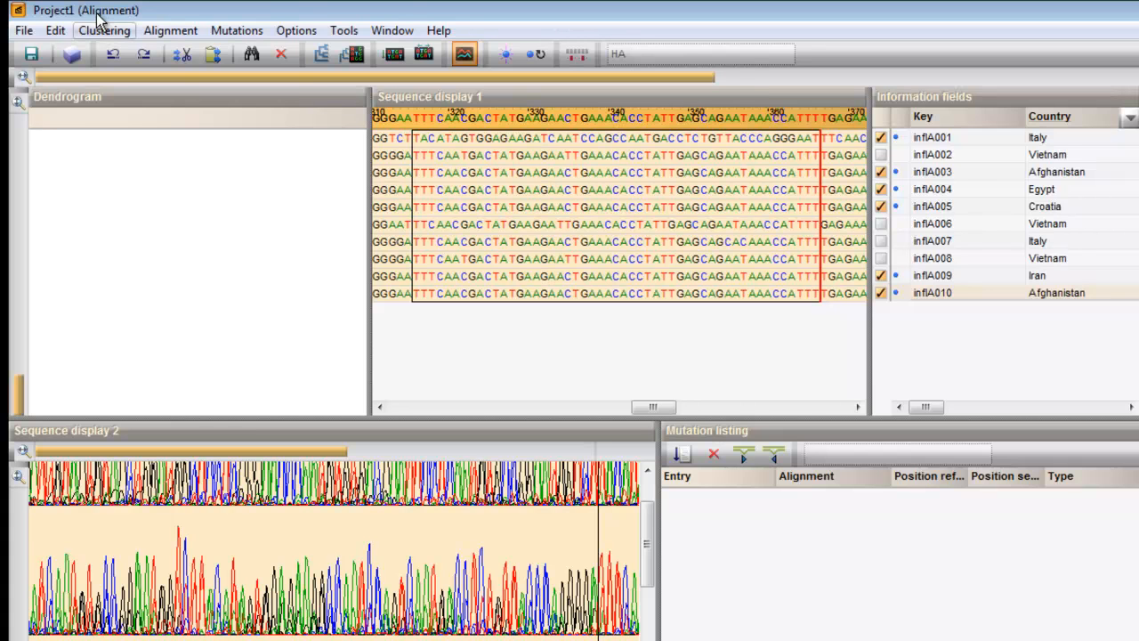
click(165, 32)
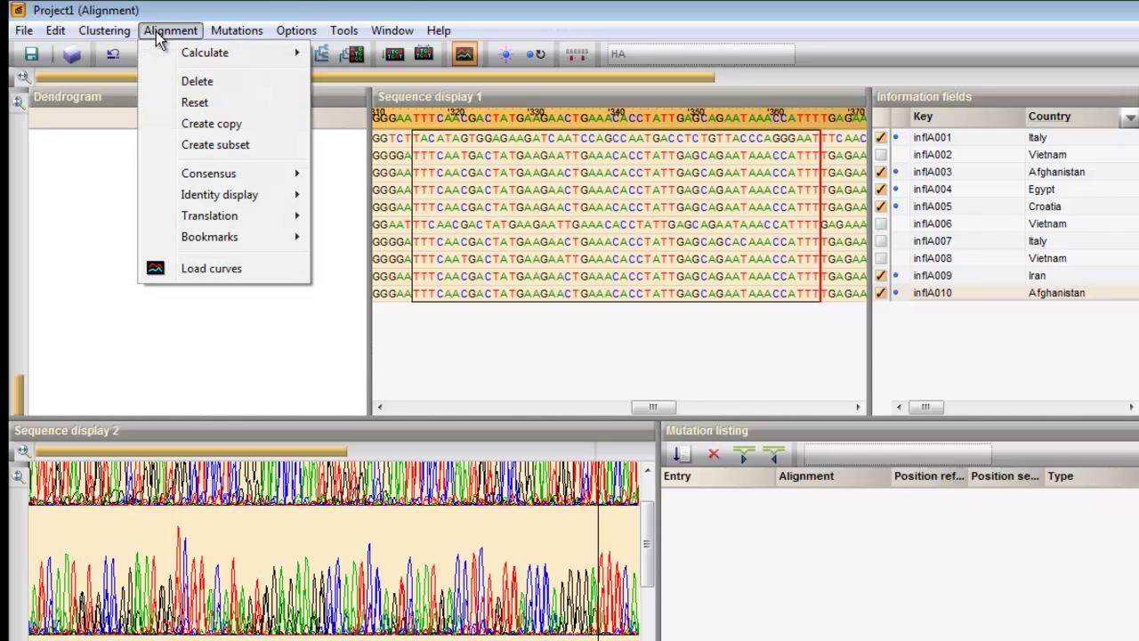
click(165, 145)
- Switch the alignment window from the new subset back to the full HA alignment
click(698, 53)
click(676, 145)
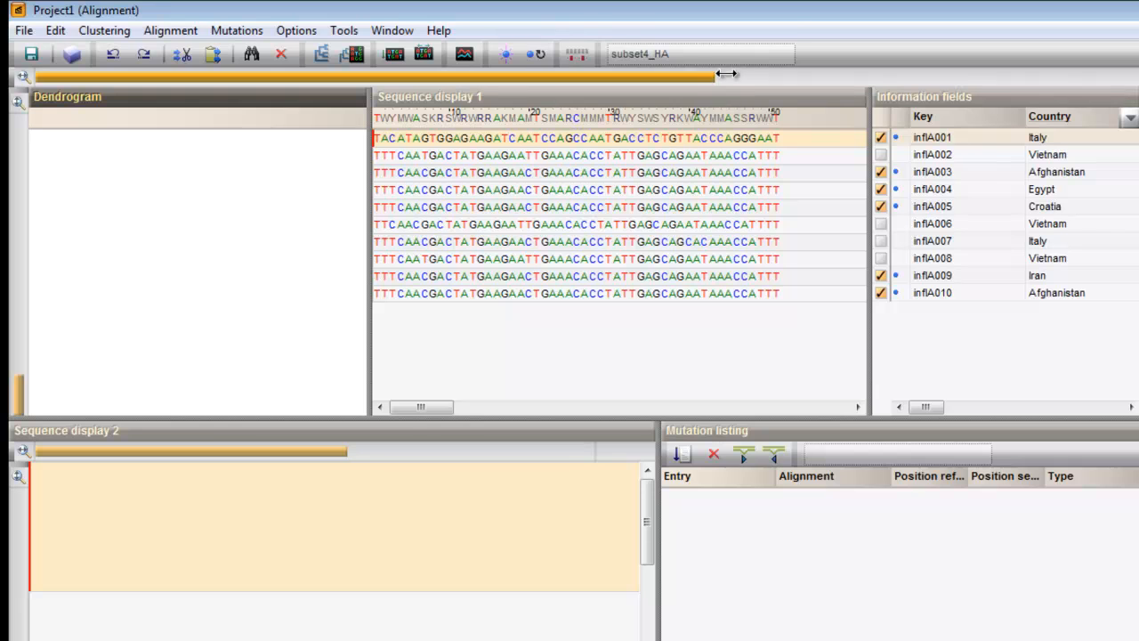
click(730, 58)
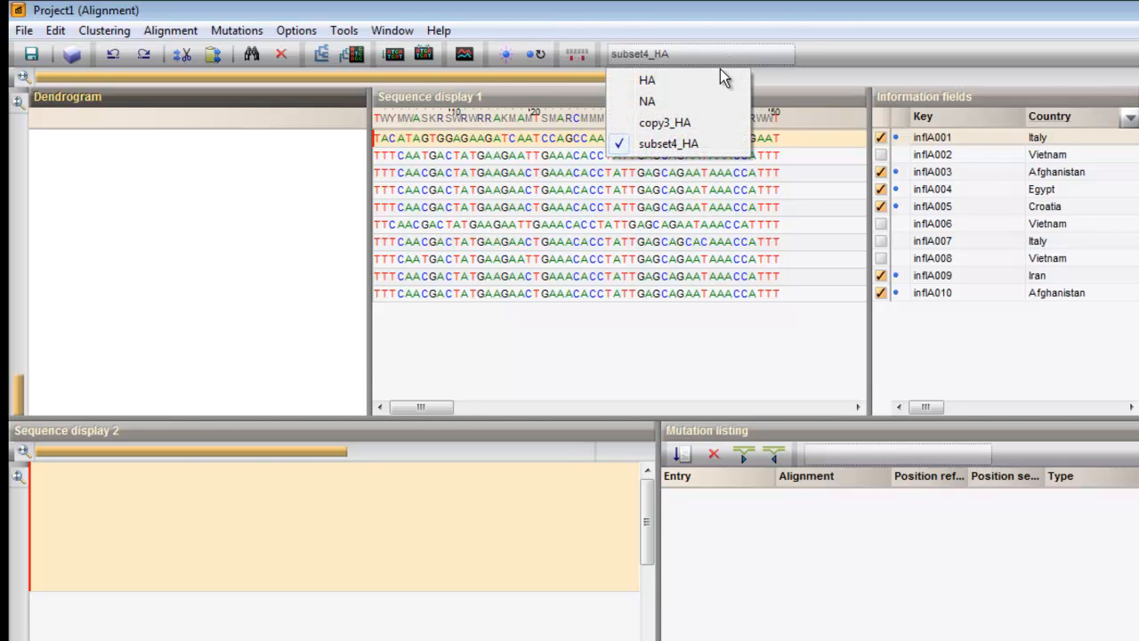
click(715, 81)
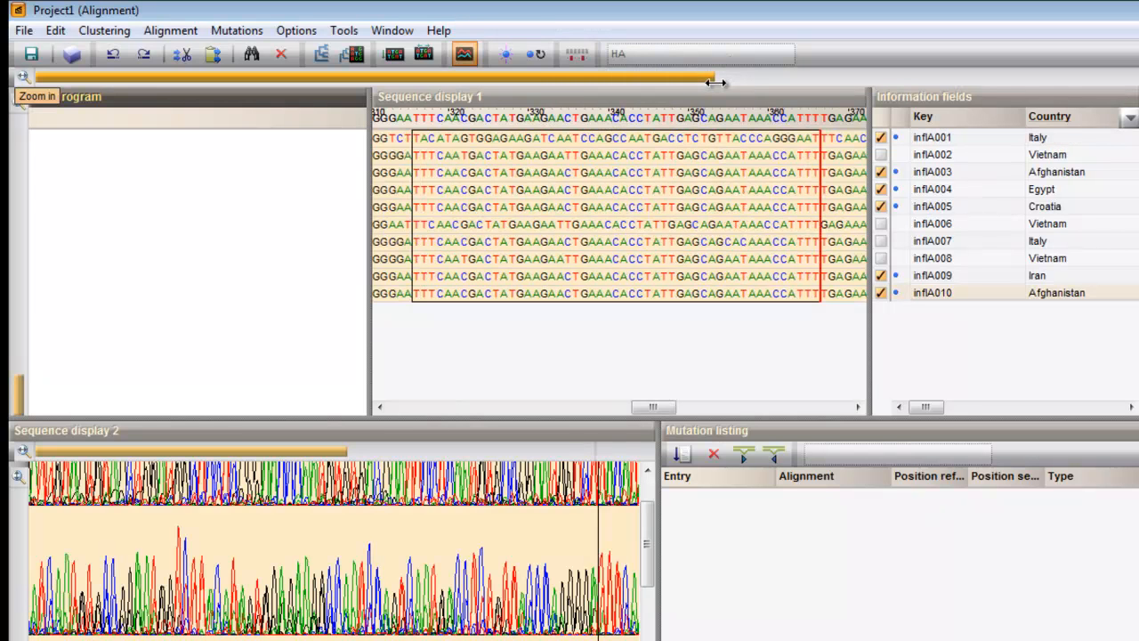
- Locate the ambiguous base in inflA009 and open its sequence editor from the context menu
click(549, 275)
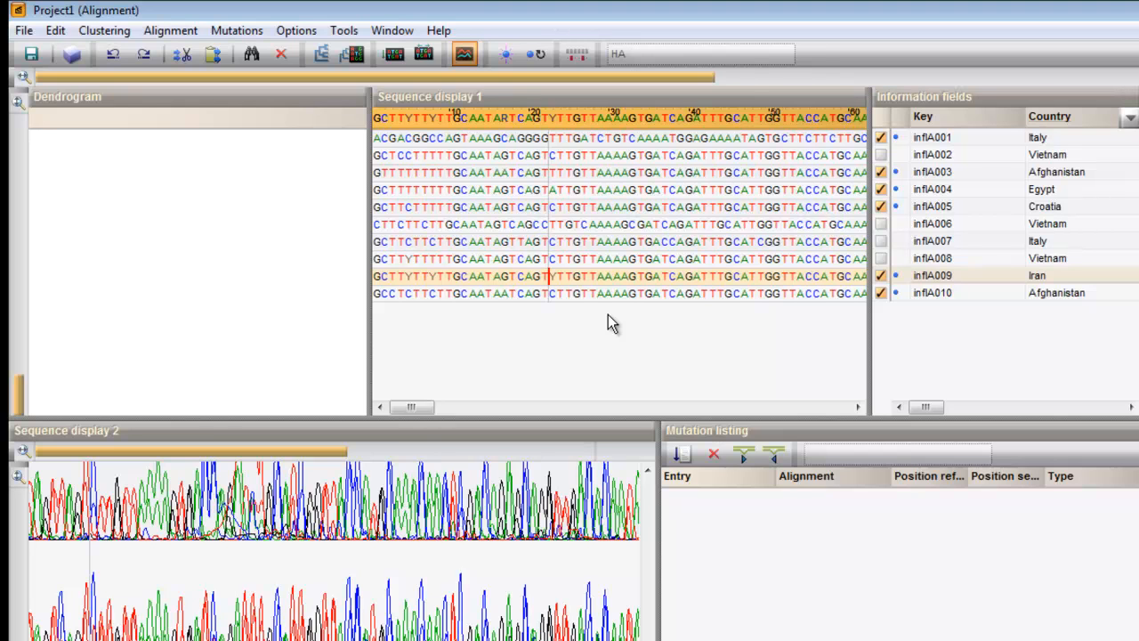
right_click(550, 279)
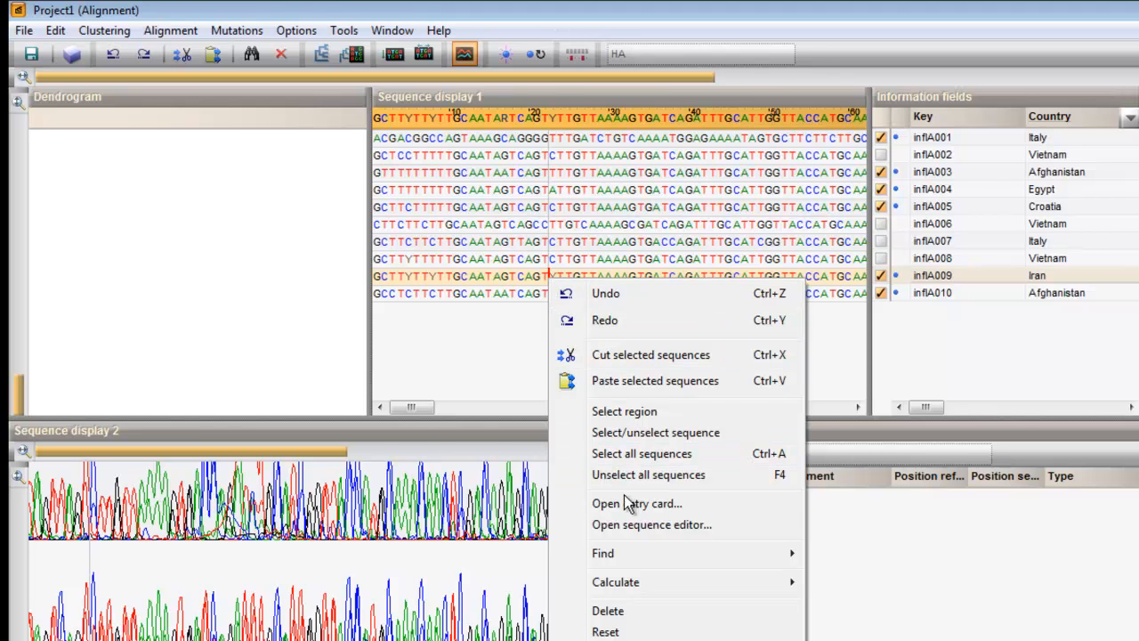
click(627, 525)
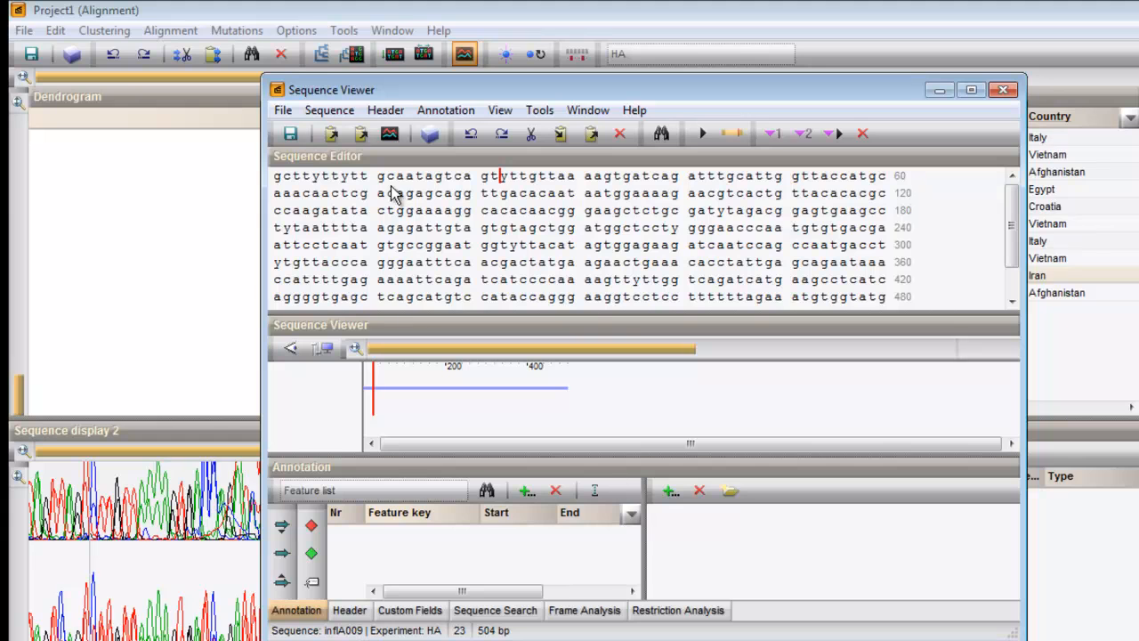
- In the Assembler, resolve the ambiguous Y at consensus position 23 to C via the third read and save
click(378, 131)
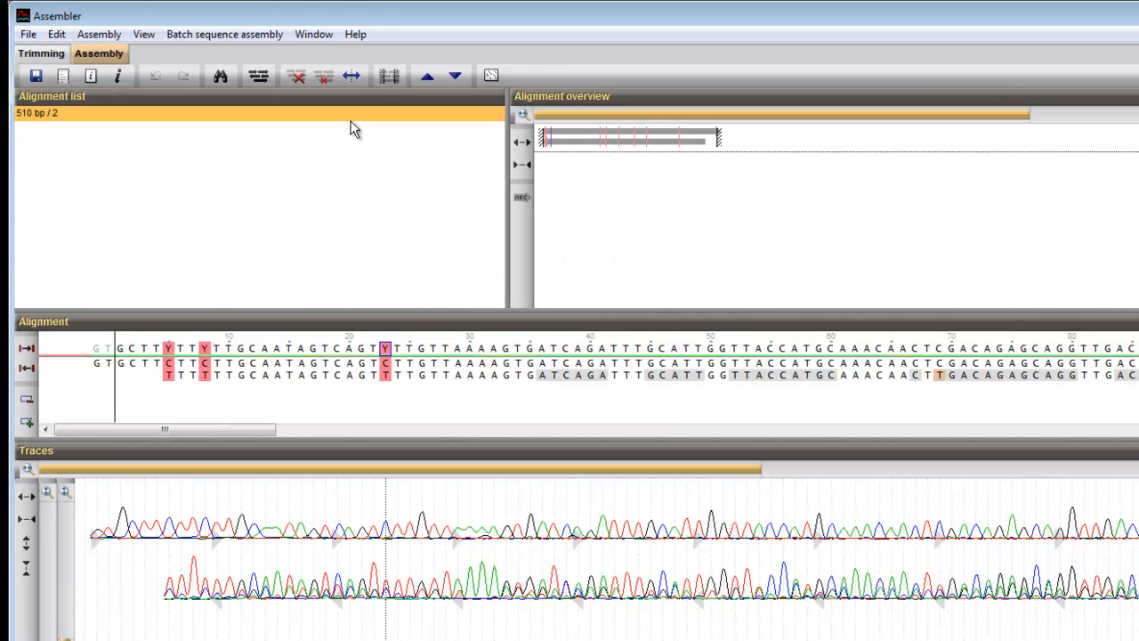
click(386, 375)
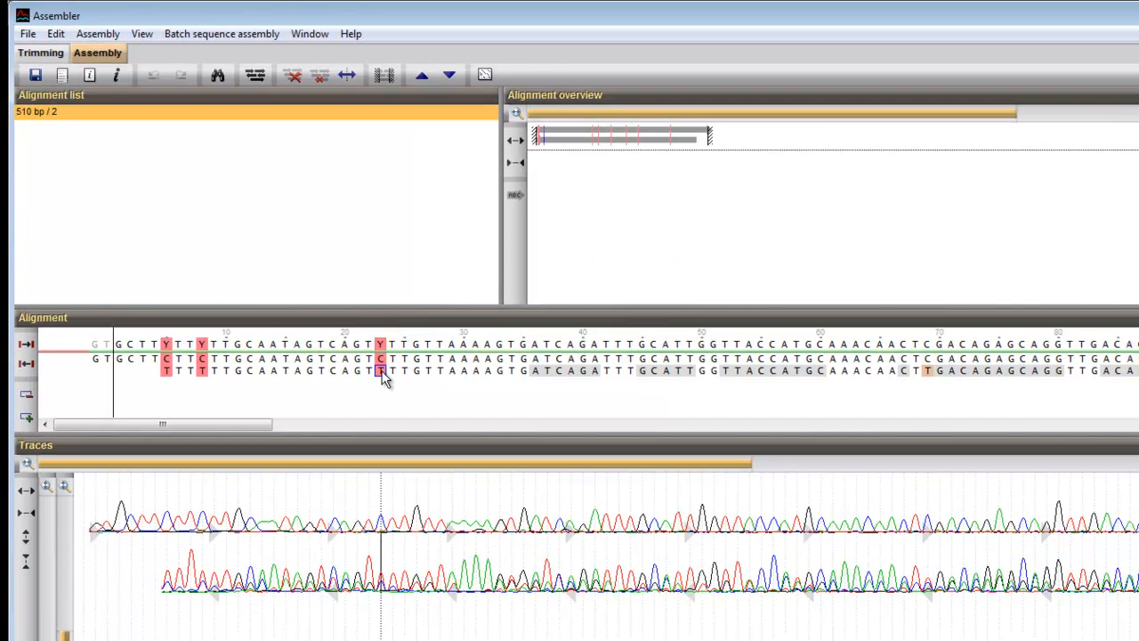
key(c)
click(35, 77)
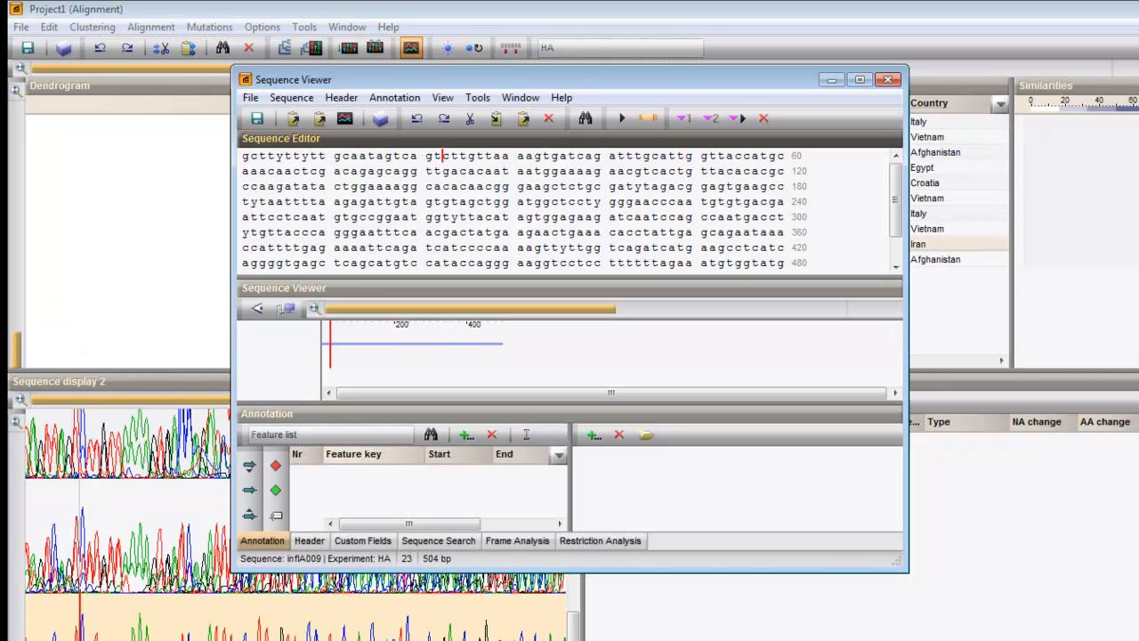
- Close the inflA009 Sequence Viewer so the alignment shows the corrected C
click(890, 78)
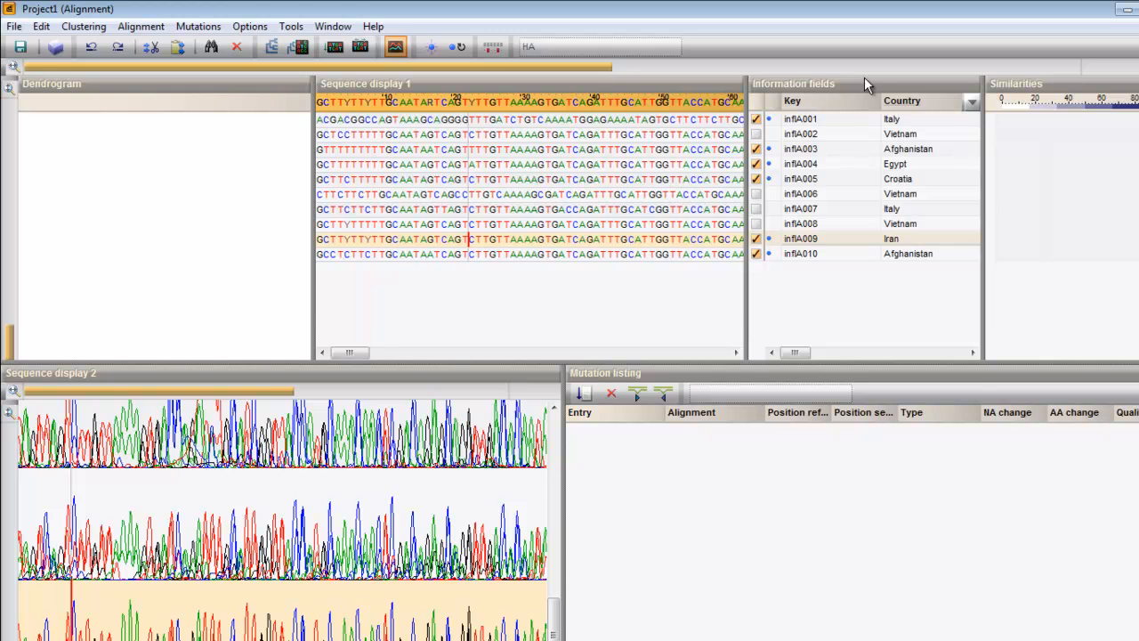
- Shift a block in rows inflA005–inflA009 one position right, then undo the shift
click(575, 180)
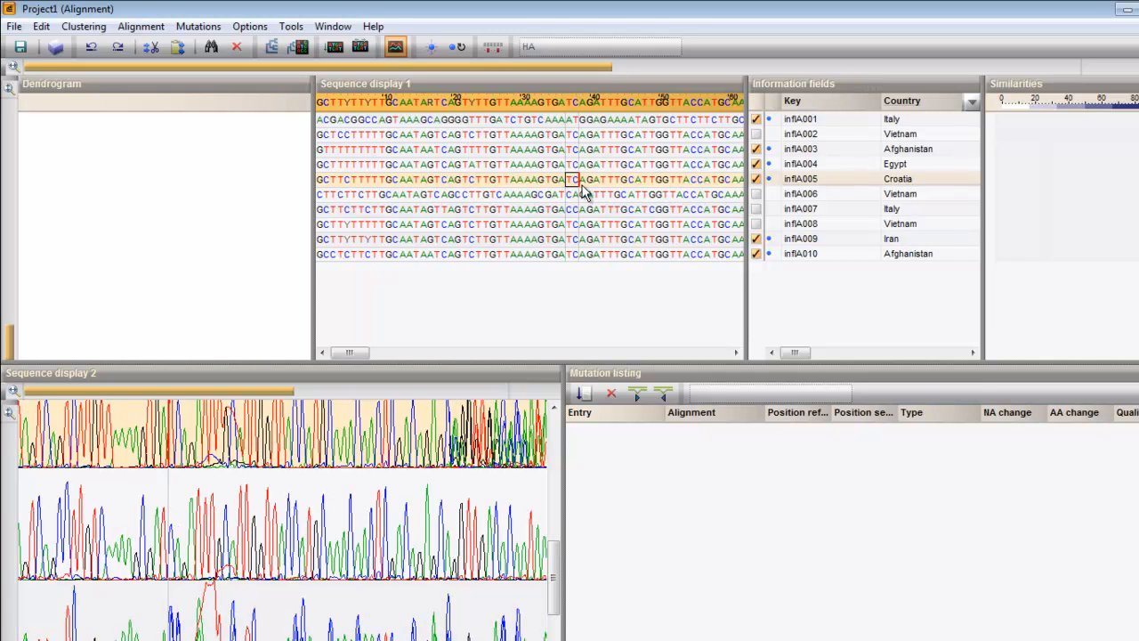
drag(583, 191, 623, 244)
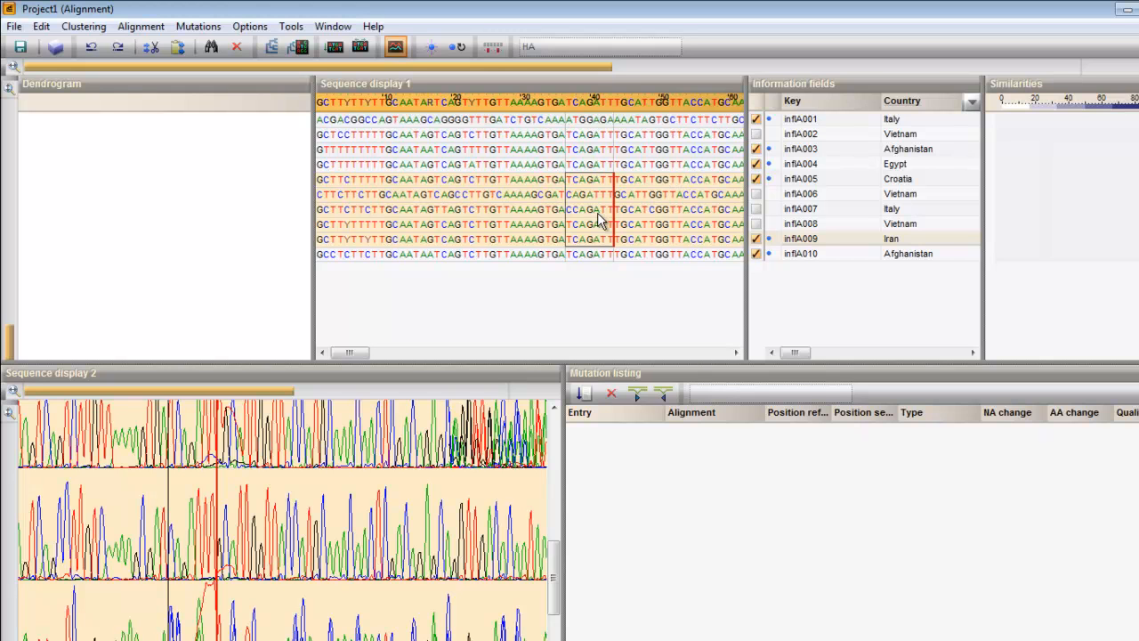
drag(598, 214, 589, 221)
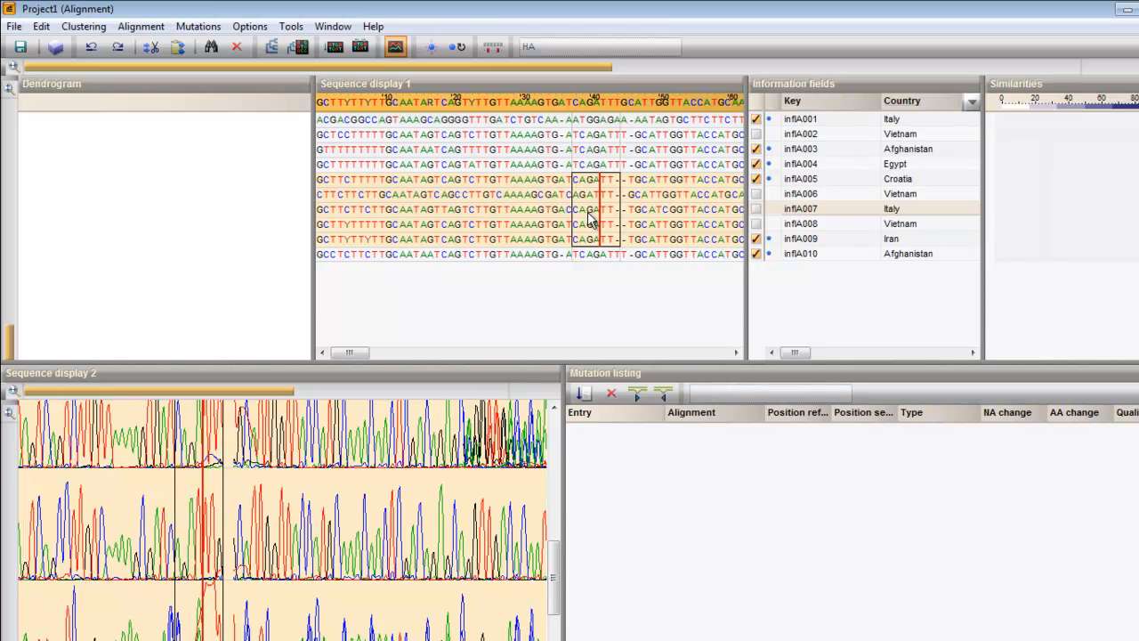
click(93, 50)
click(93, 50)
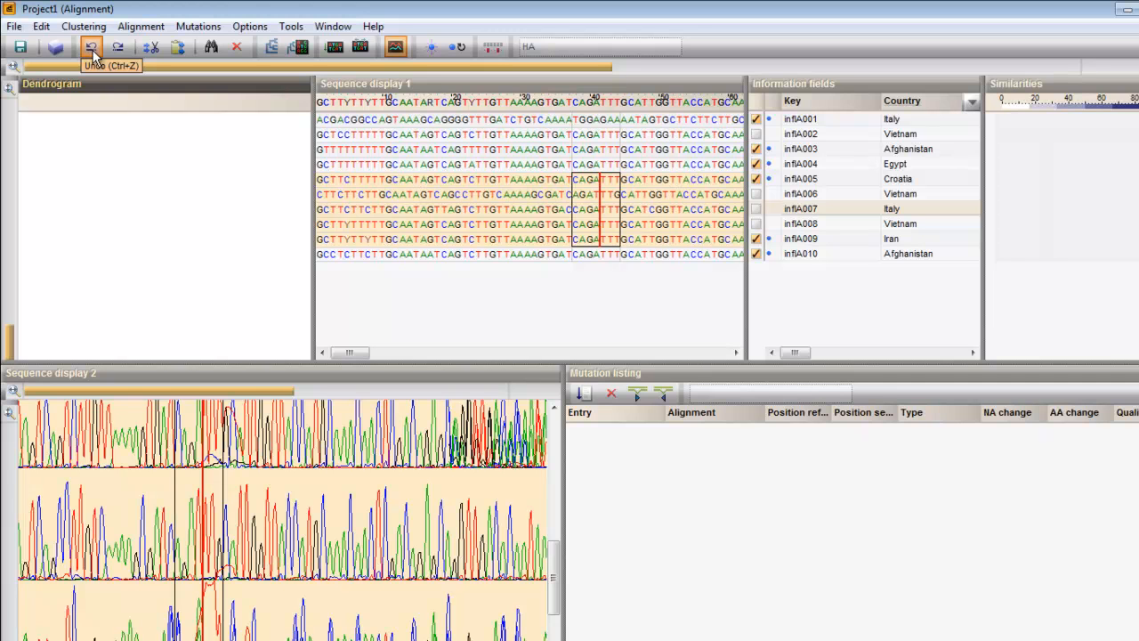
- Bring up the clustering settings for the HA multiple alignment
click(299, 47)
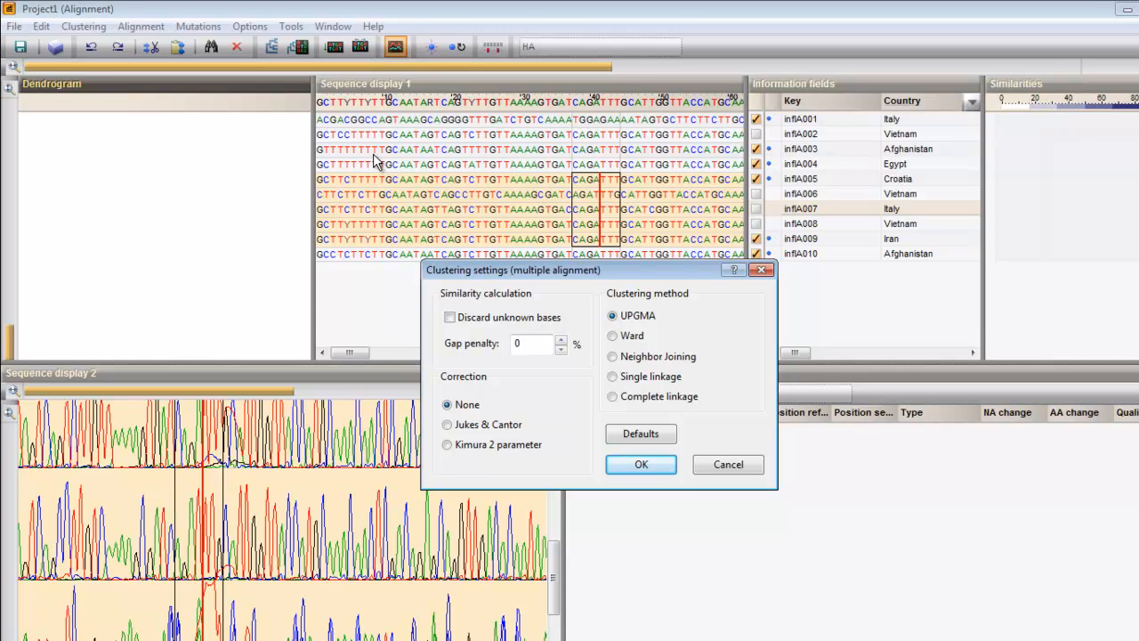
- Recalculate the HA clustering as a Neighbor Joining tree
click(648, 359)
click(641, 463)
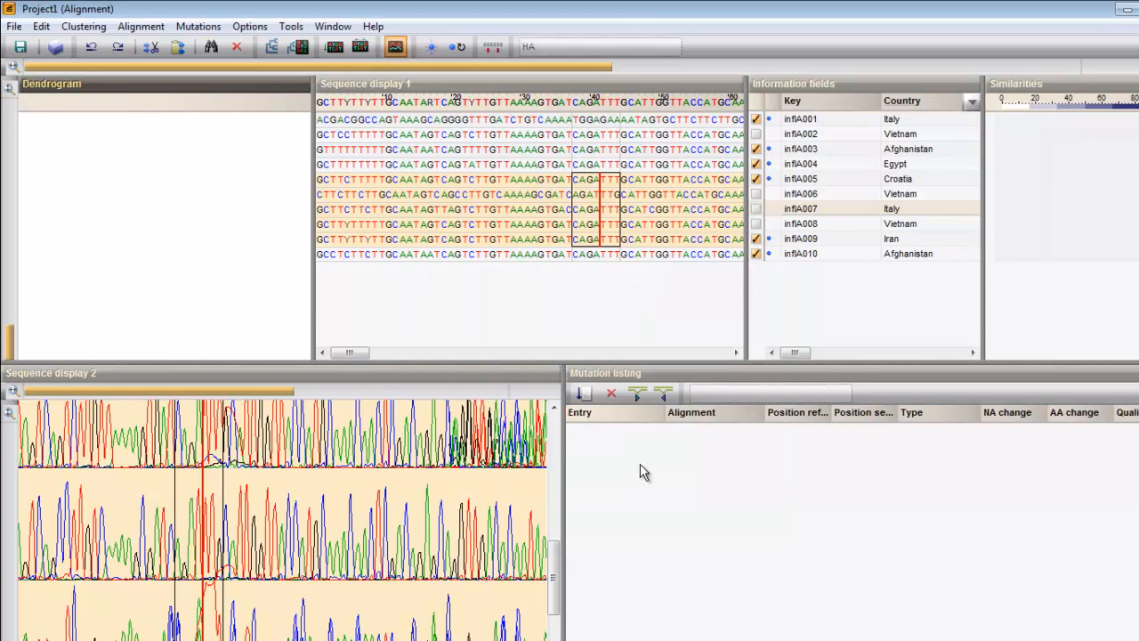